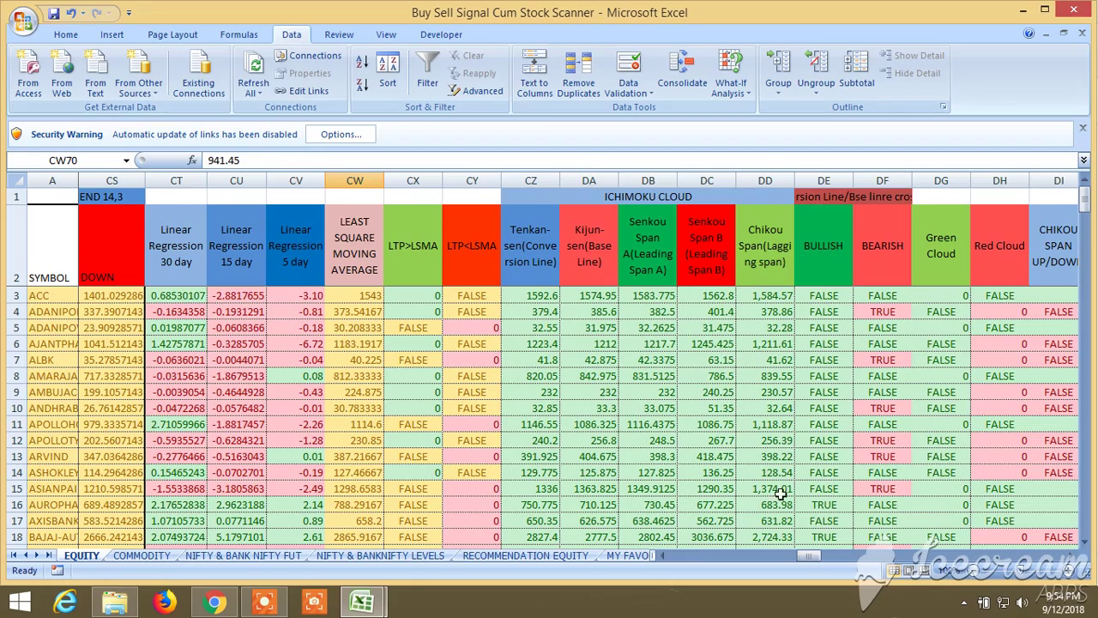
# Turn on column filters for the whole of header row 2 in the EQUITY sheet.
pyautogui.moveTo(819, 563); pyautogui.dragTo(669, 563)
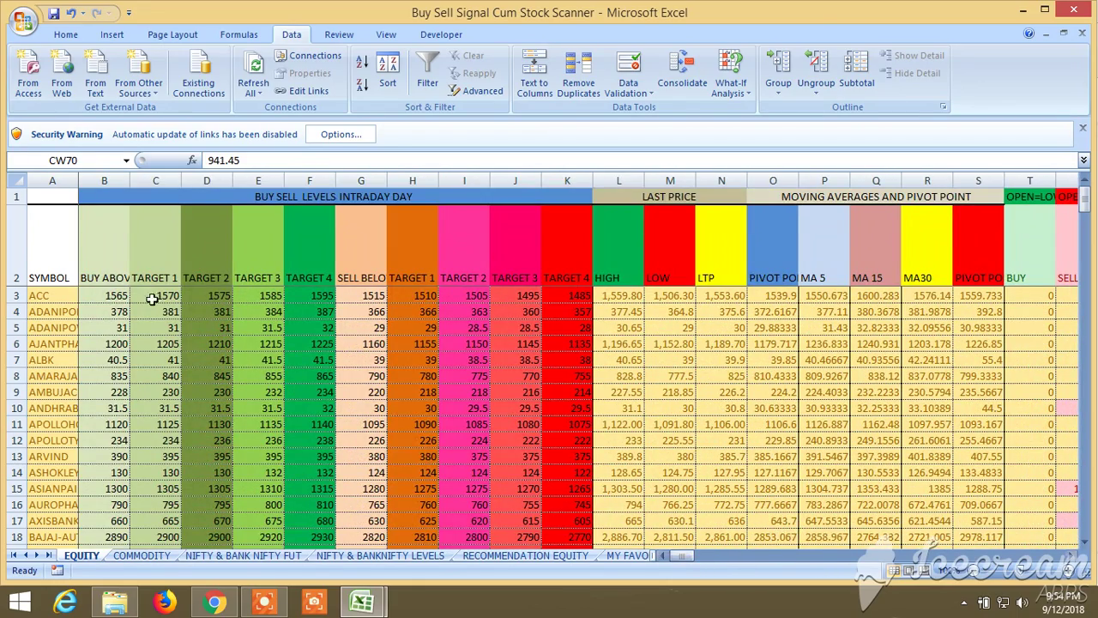
pyautogui.click(15, 240)
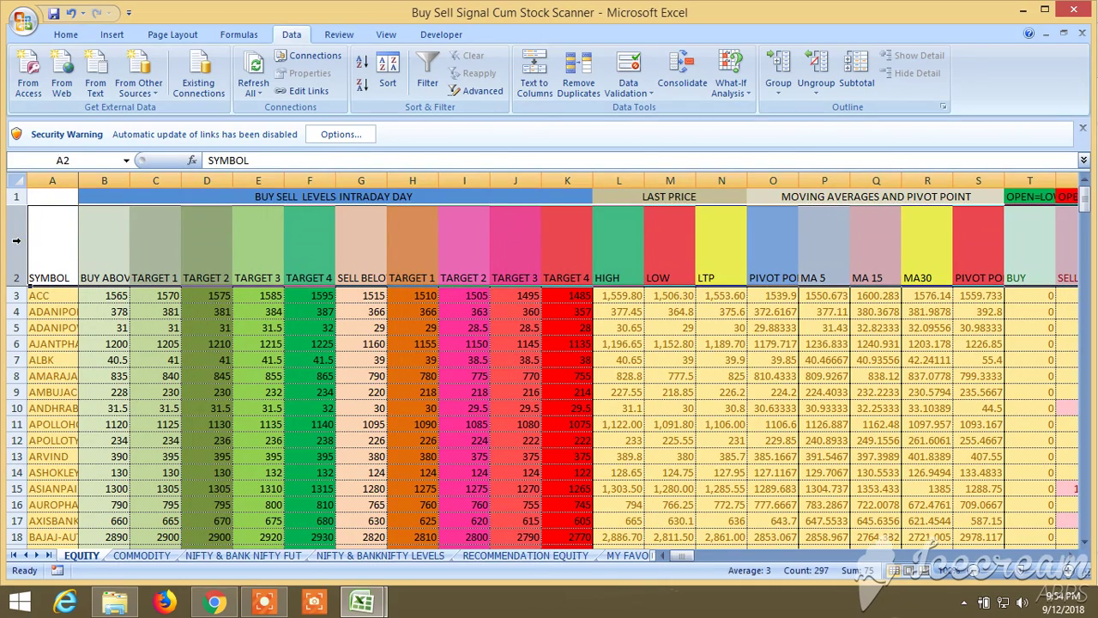
pyautogui.moveTo(687, 556); pyautogui.dragTo(1038, 564)
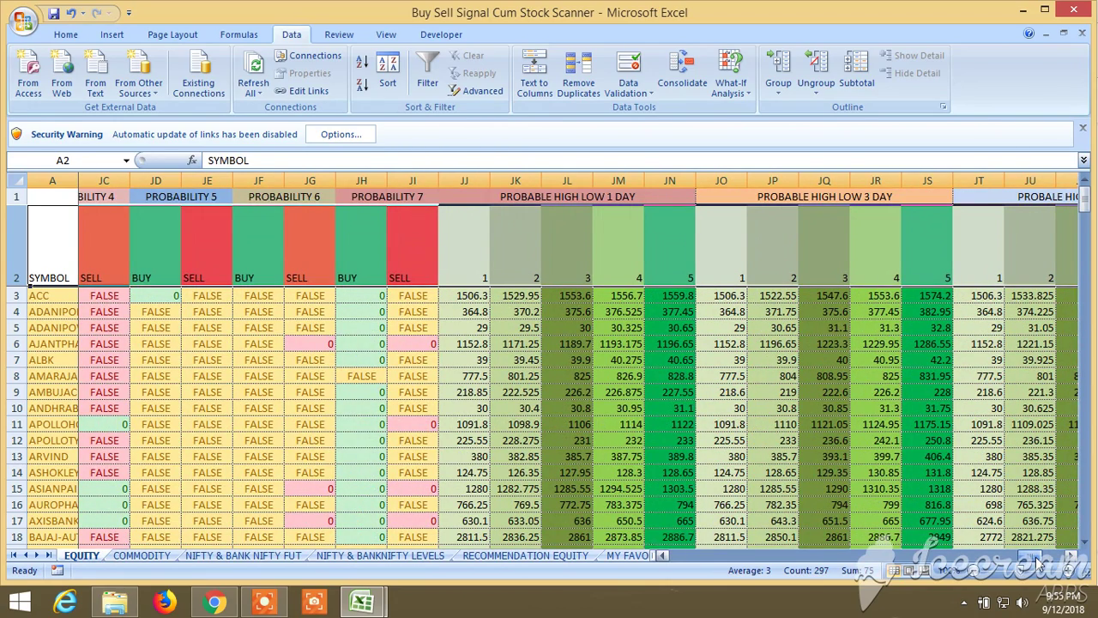
pyautogui.click(428, 72)
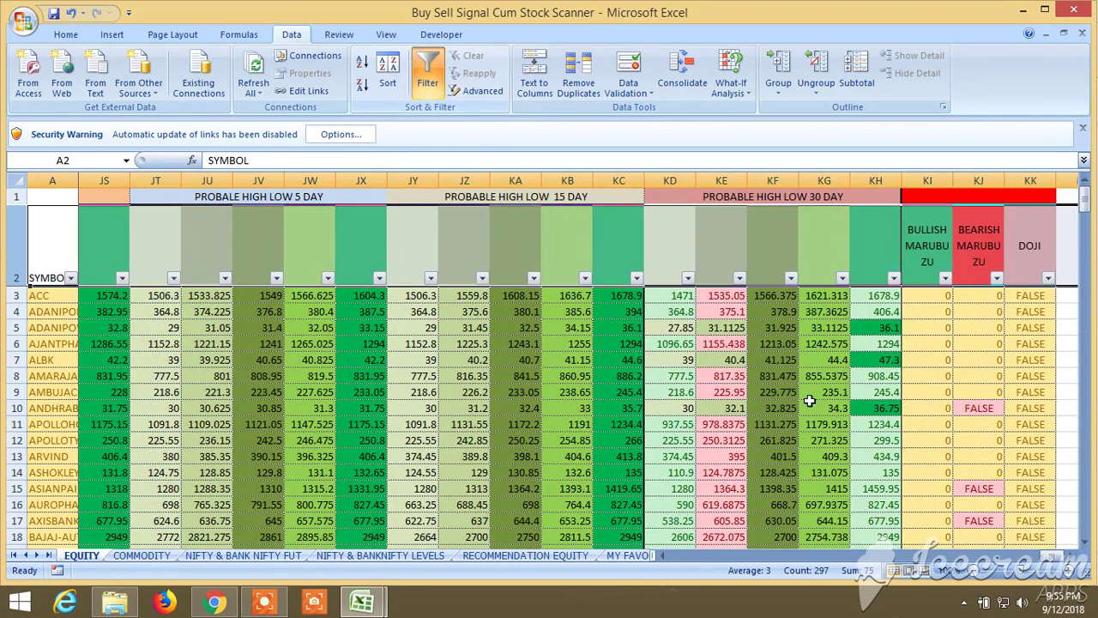
# Filter the BUY column under PROBABILITY 3 to show only 0, excluding FALSE and blanks.
pyautogui.moveTo(1055, 559); pyautogui.dragTo(1015, 561)
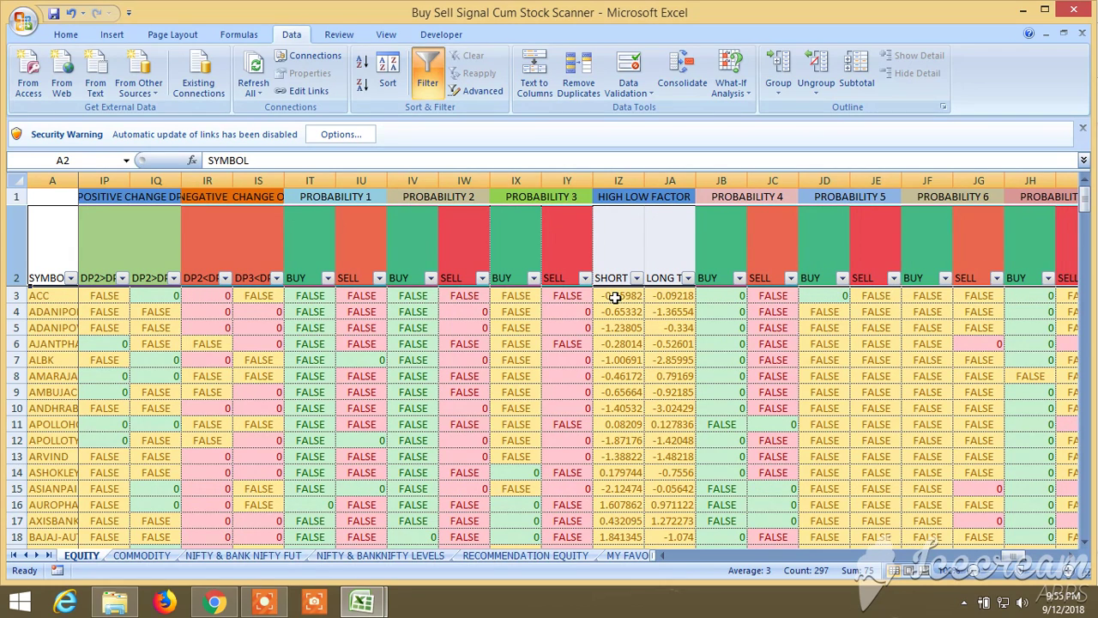
pyautogui.click(533, 277)
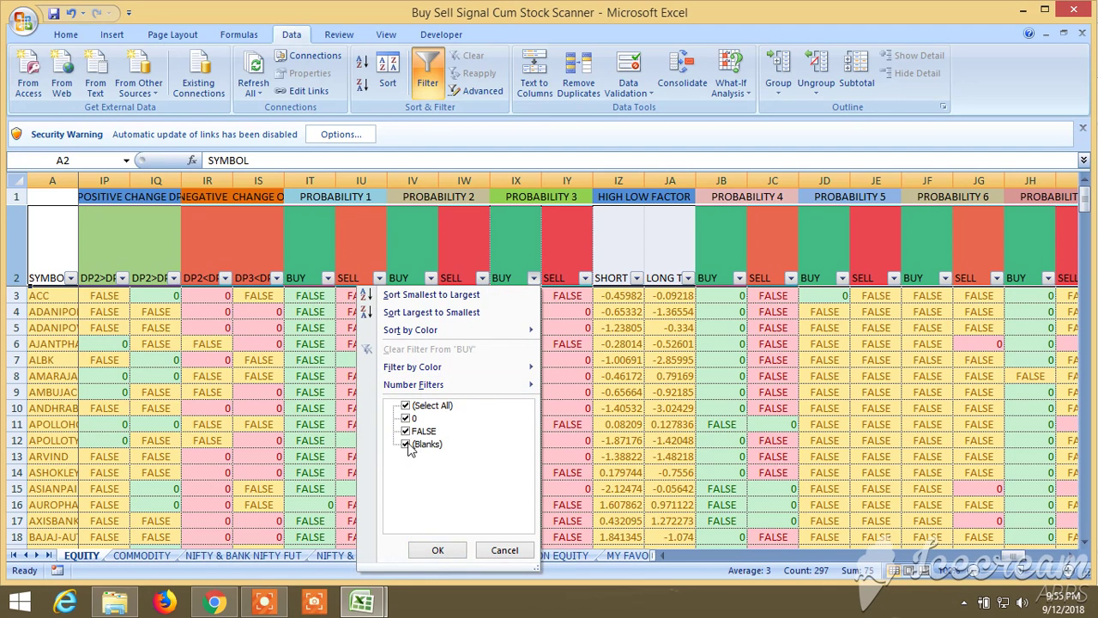
pyautogui.click(406, 444)
pyautogui.click(406, 431)
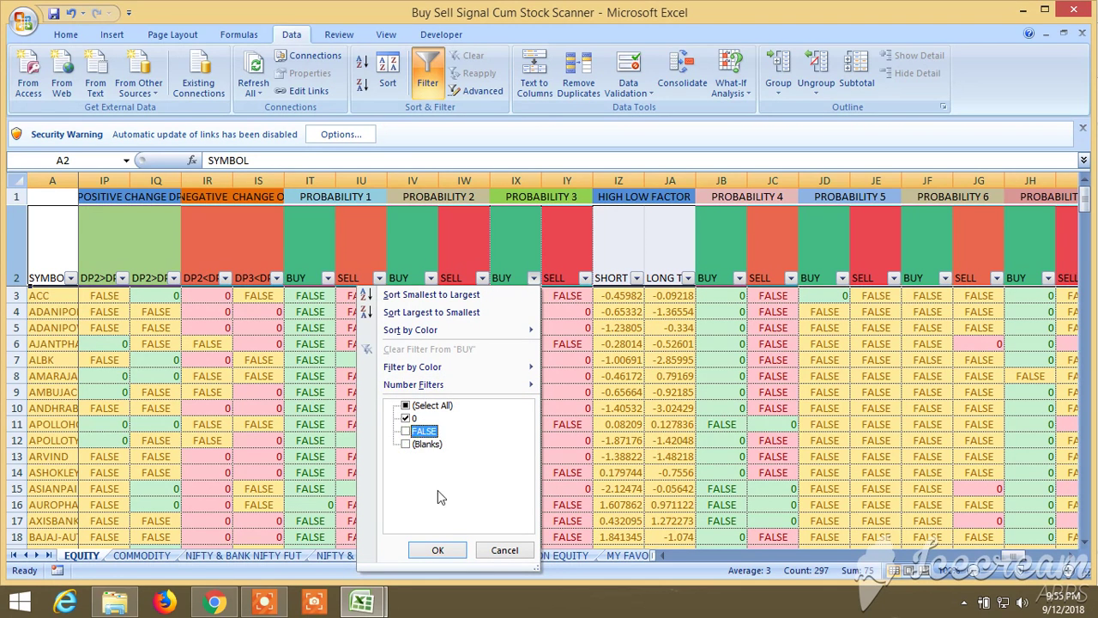
pyautogui.click(437, 550)
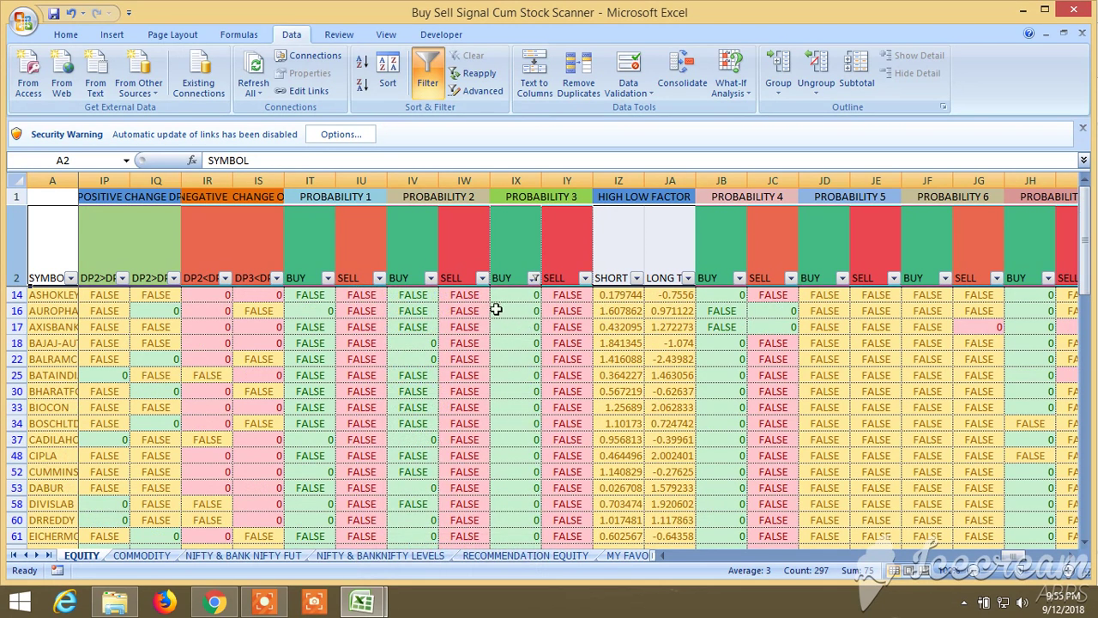
# Filter the BUY column under PROBABILITY 2 to show only 0, excluding FALSE.
pyautogui.click(482, 278)
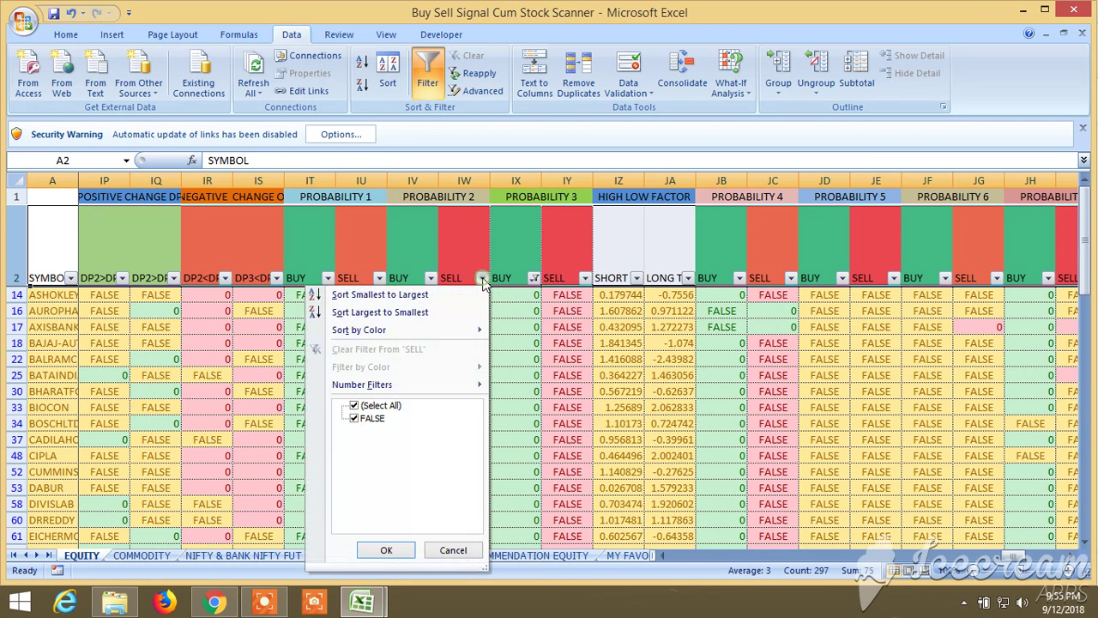
pyautogui.click(541, 370)
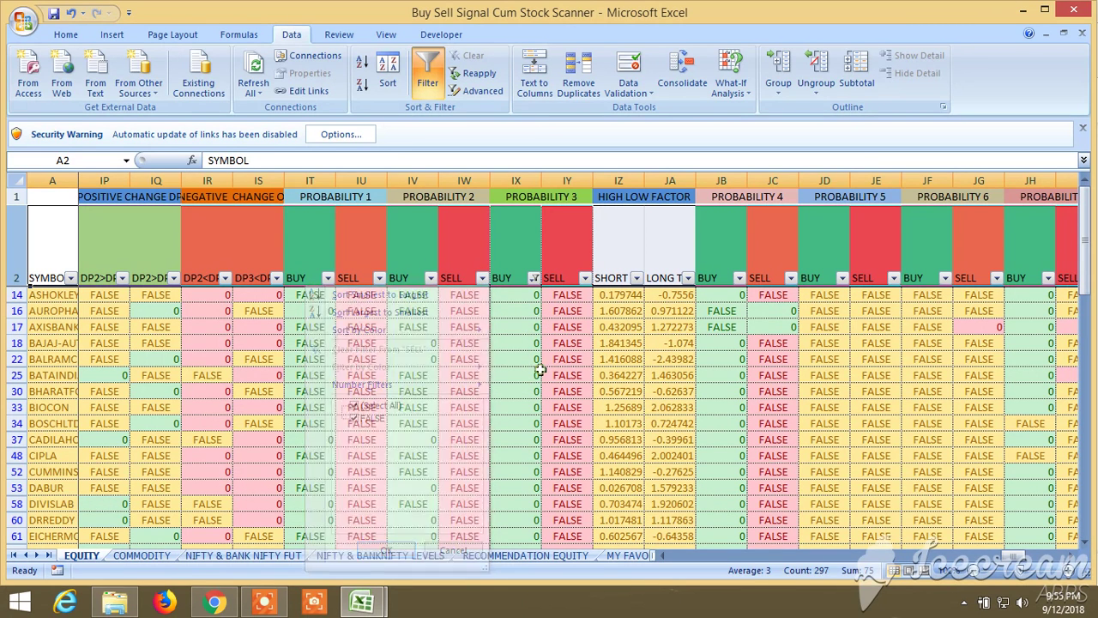
pyautogui.click(430, 278)
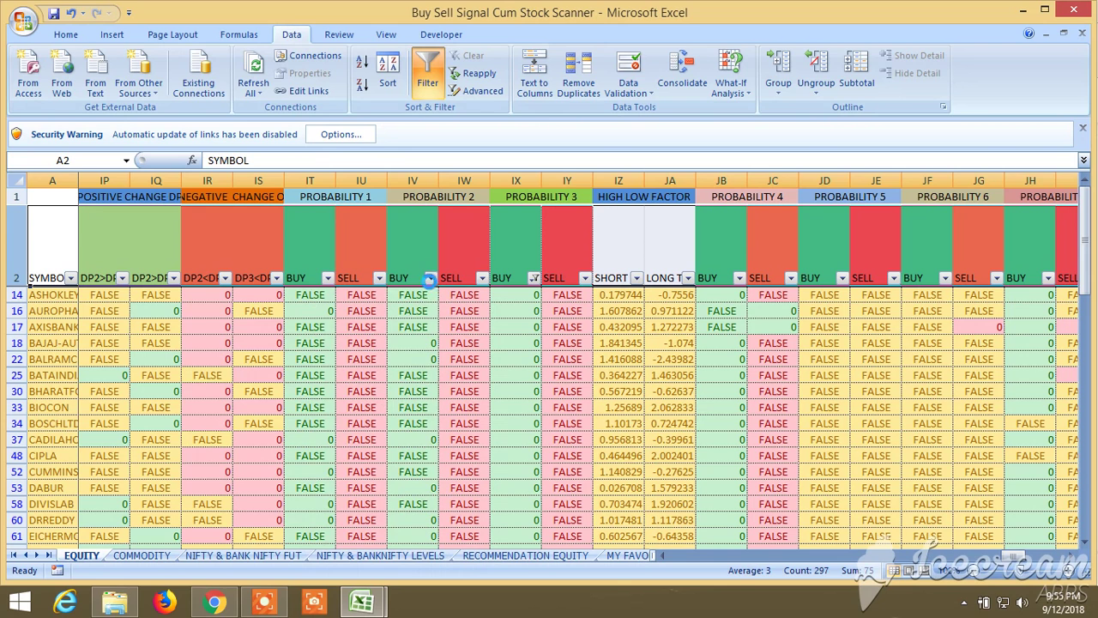
pyautogui.click(302, 431)
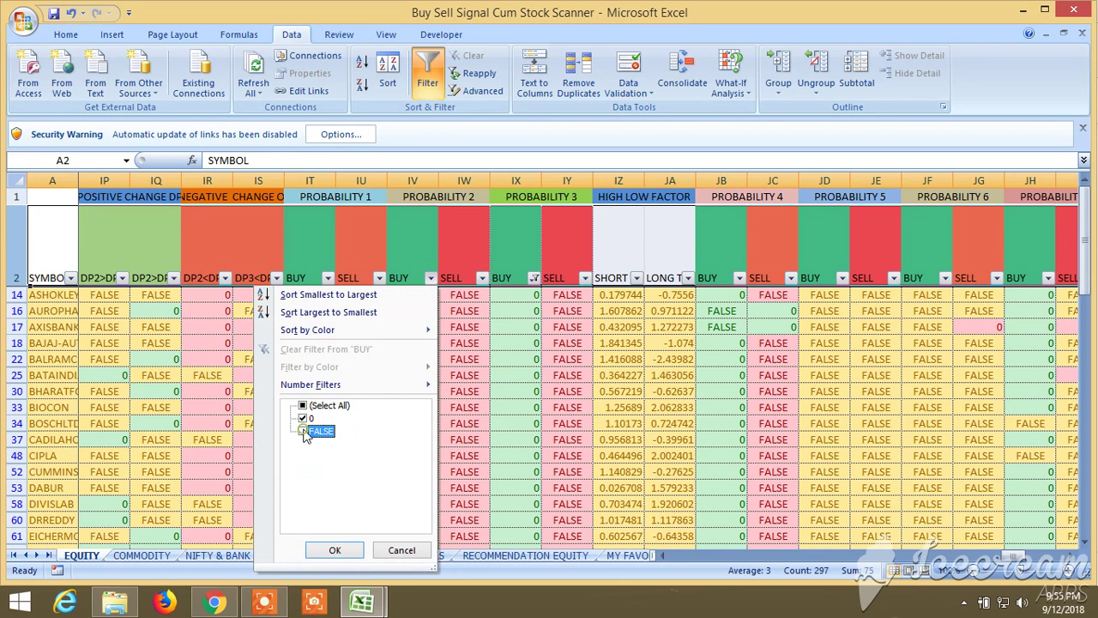
pyautogui.click(335, 550)
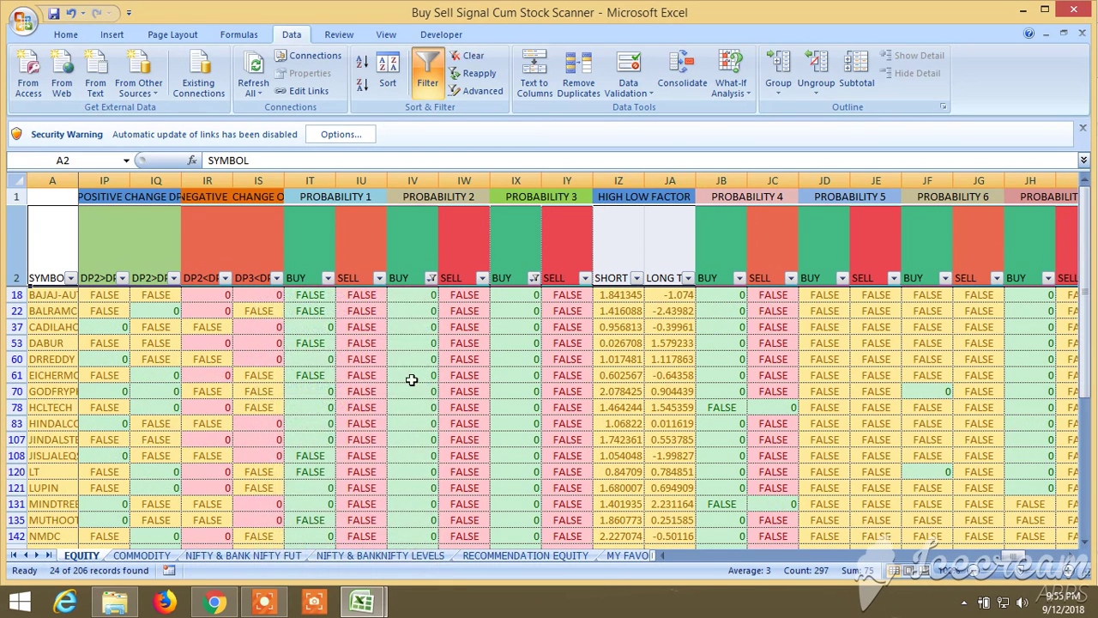
# Filter the BUY column under PROBABILITY 1 to show only 0, excluding FALSE.
pyautogui.click(327, 279)
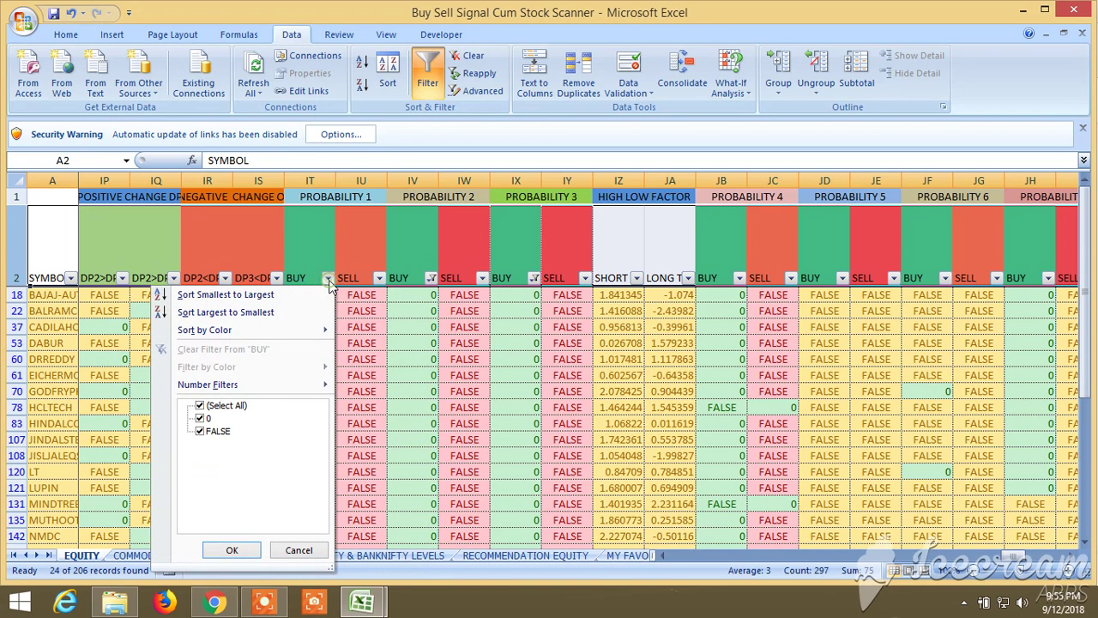
pyautogui.click(203, 431)
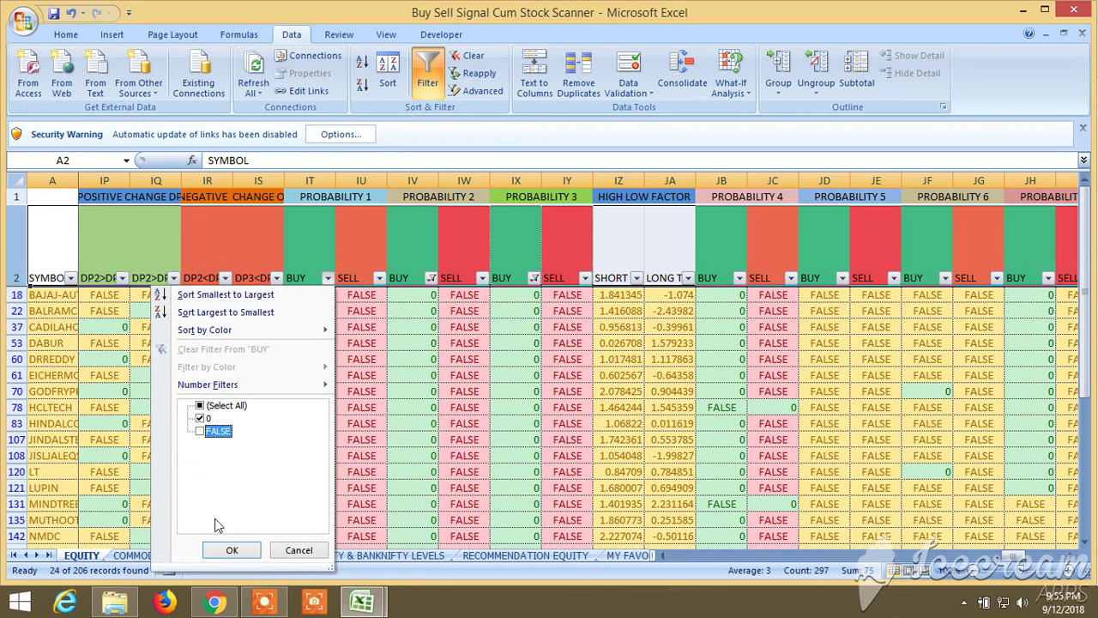
pyautogui.click(232, 550)
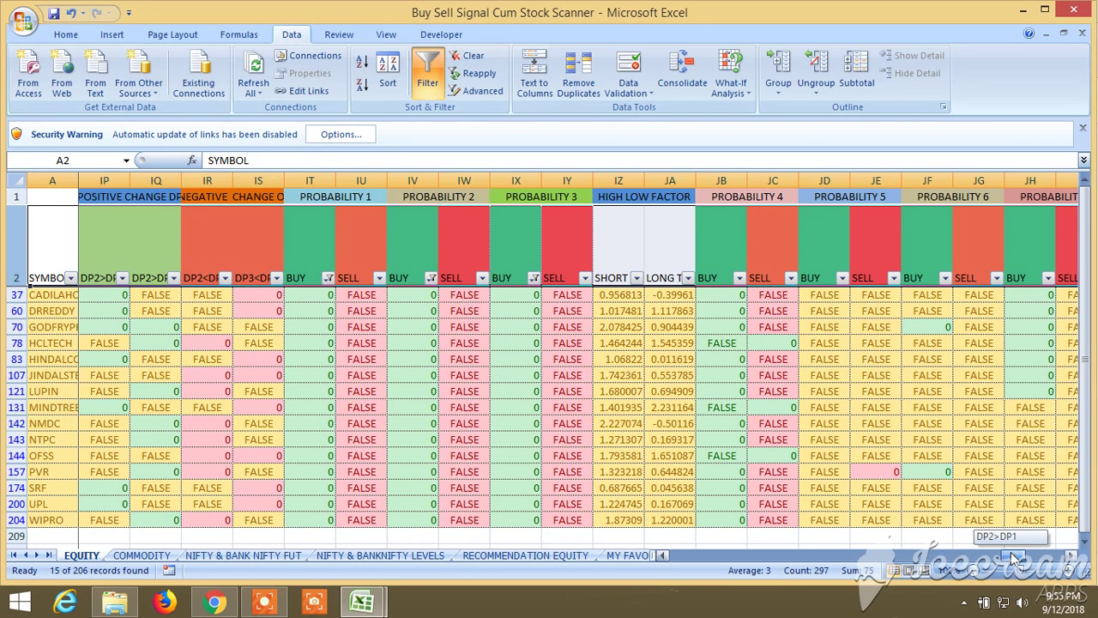
# Filter the Linear Regression 15 day column to values greater than 0.
pyautogui.moveTo(1014, 559); pyautogui.dragTo(798, 548)
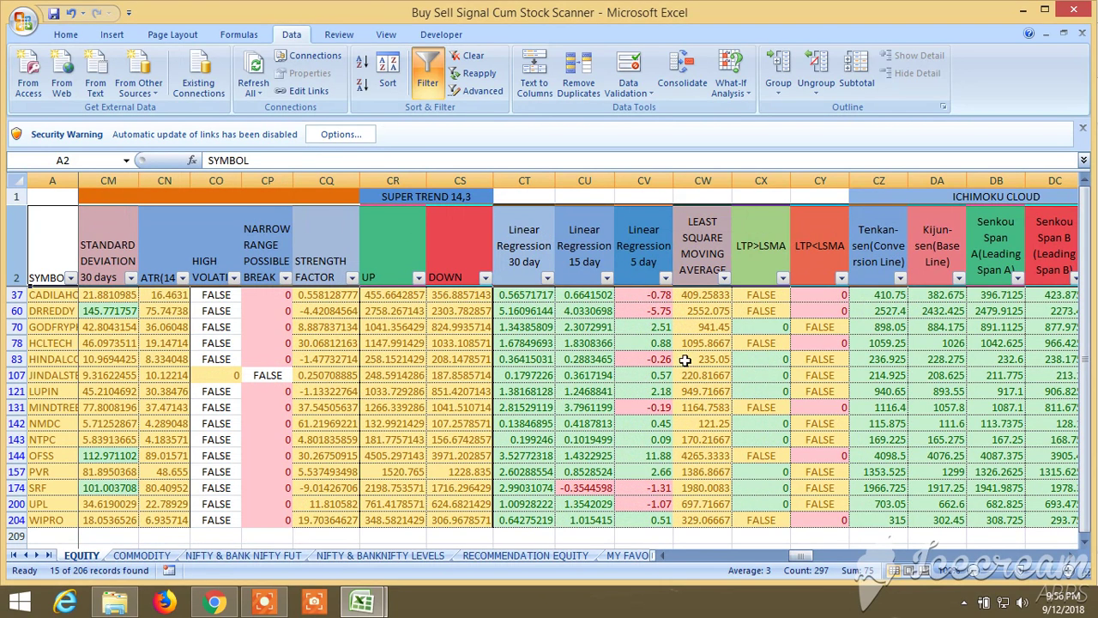
pyautogui.click(606, 277)
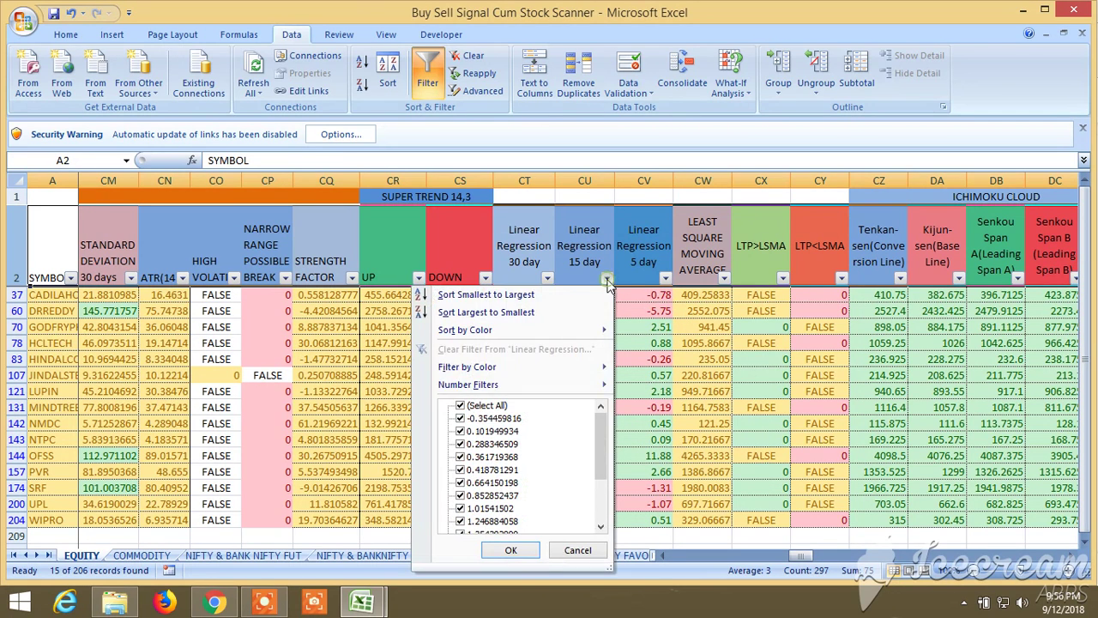
pyautogui.moveTo(497, 386)
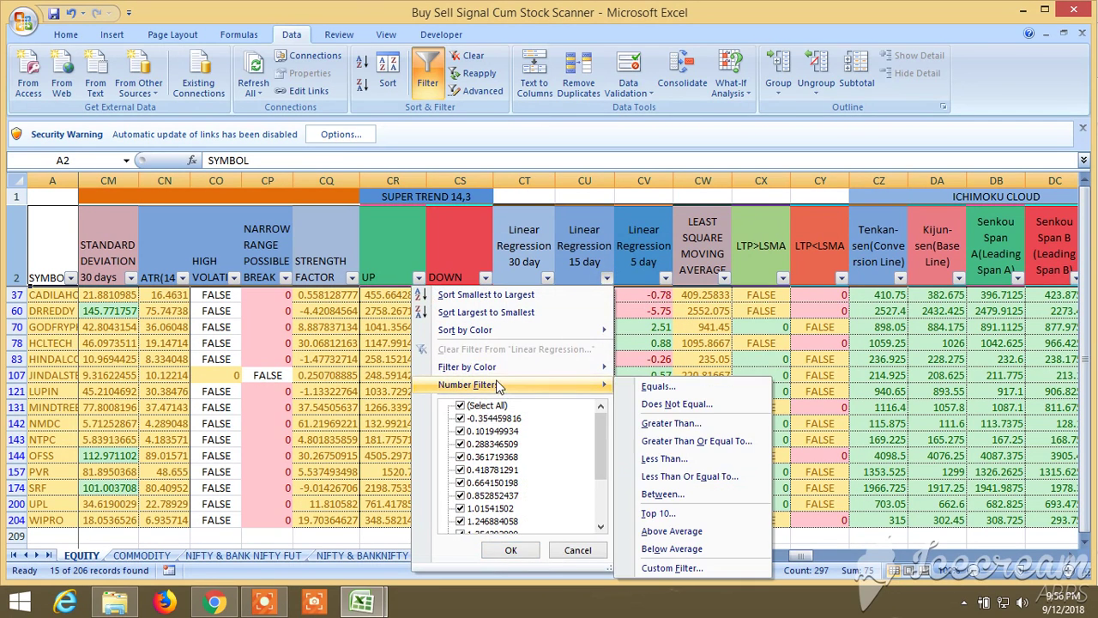
pyautogui.click(702, 425)
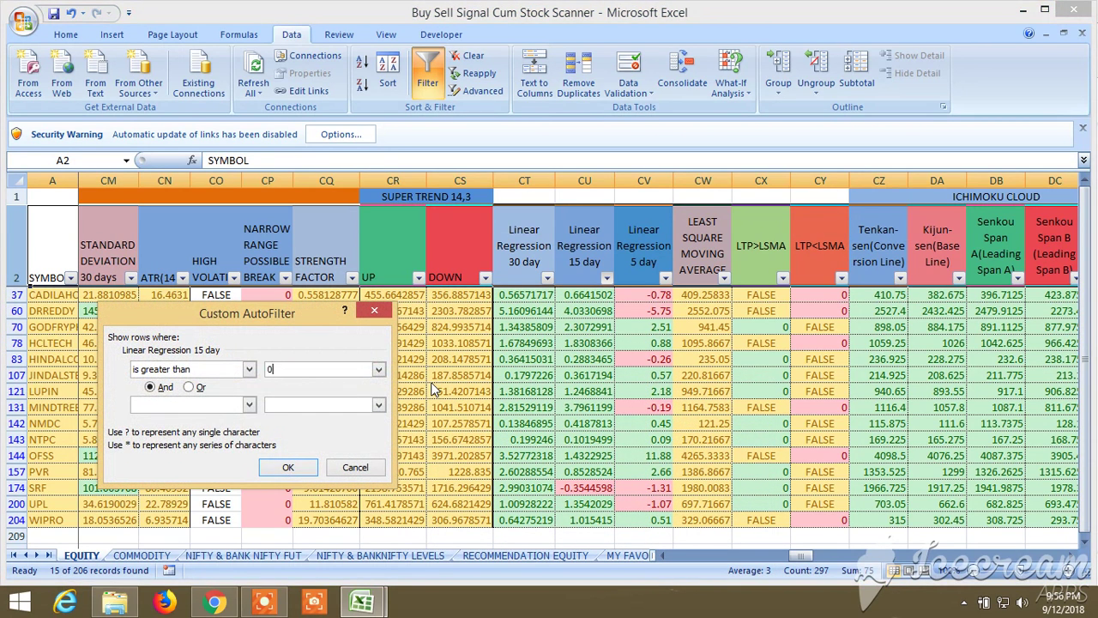
pyautogui.write('0')
pyautogui.click(289, 467)
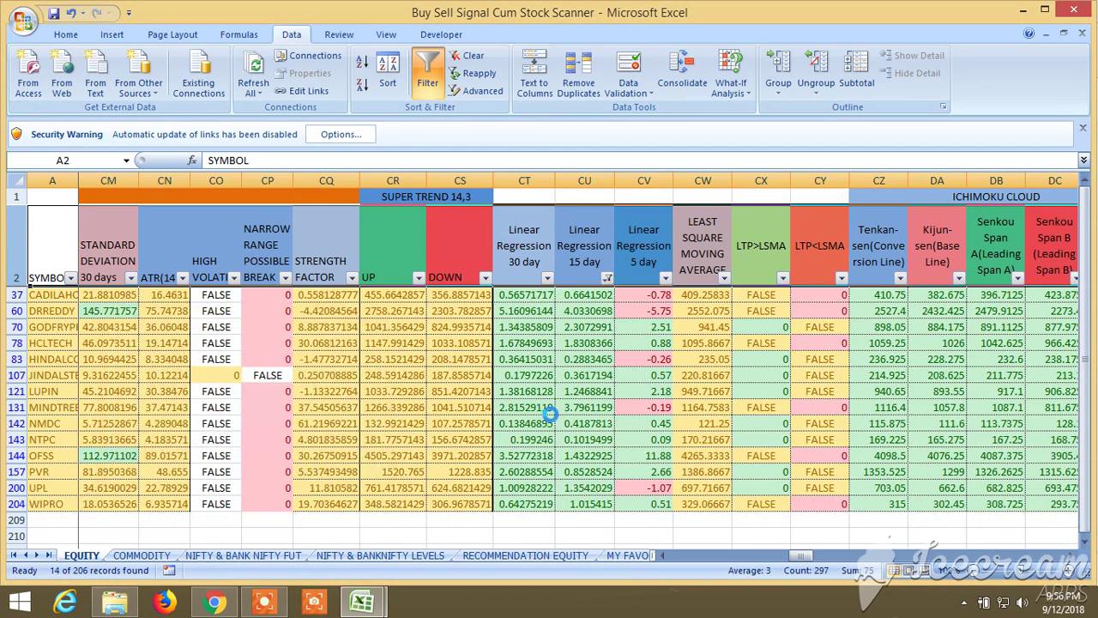
# Filter the Linear Regression 5 day column to values greater than 0.
pyautogui.click(665, 276)
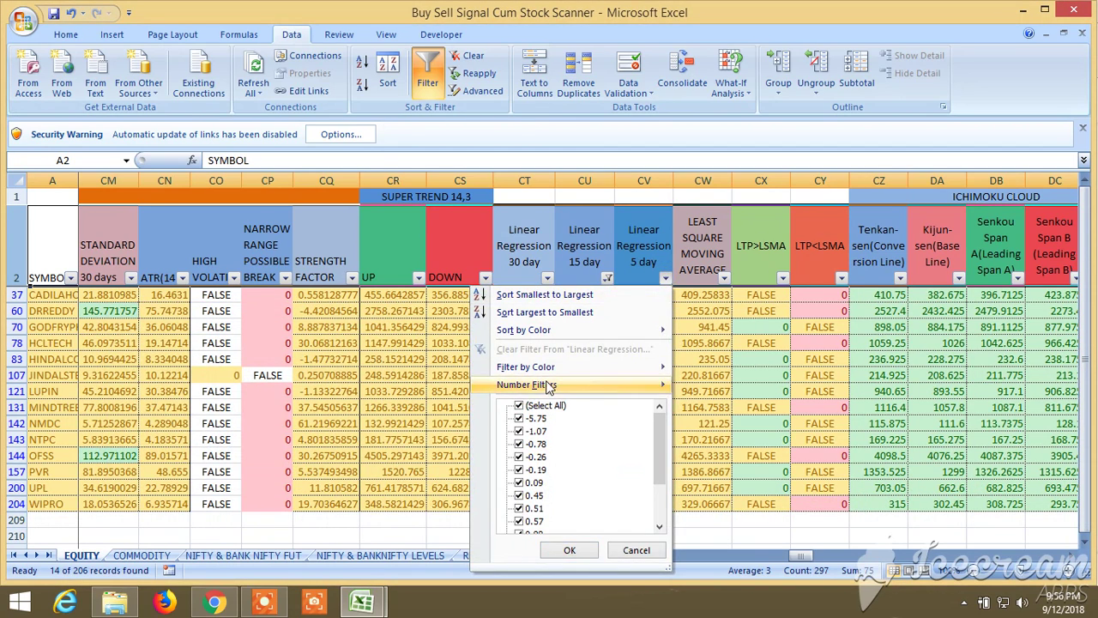
pyautogui.moveTo(545, 385)
pyautogui.click(733, 424)
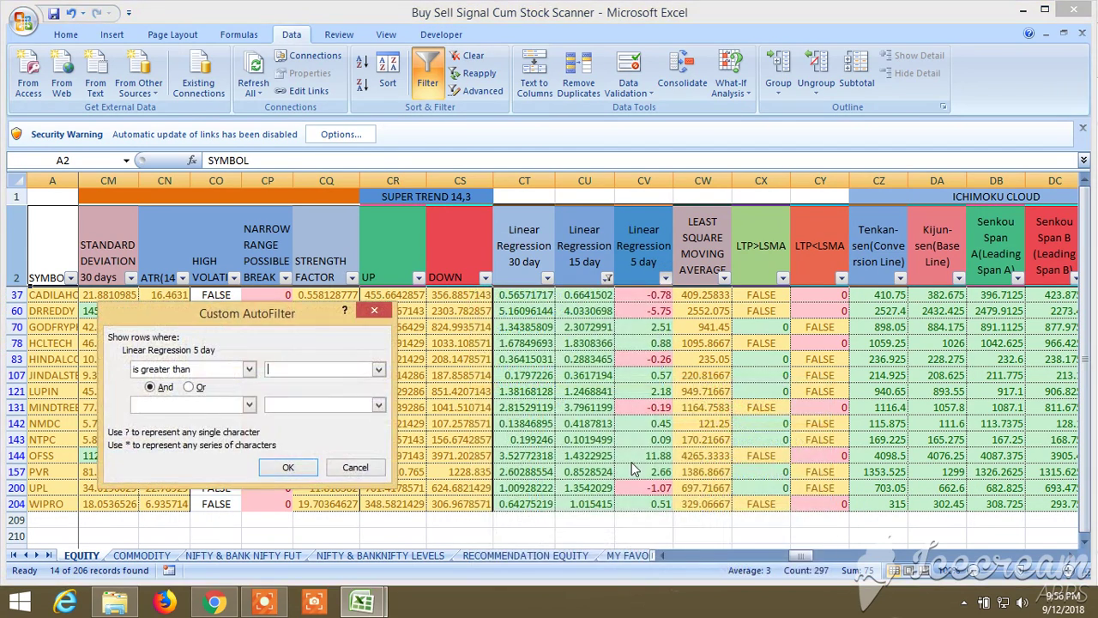
pyautogui.write('0')
pyautogui.click(289, 467)
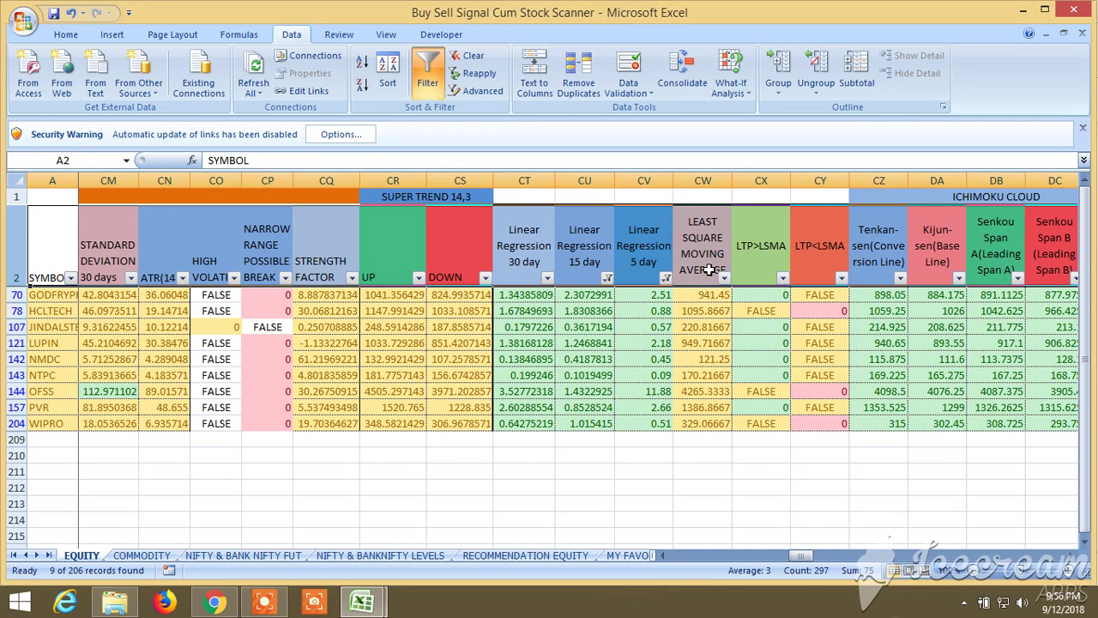
# Filter the LTP>LSMA column to show only 0, excluding FALSE.
pyautogui.click(783, 280)
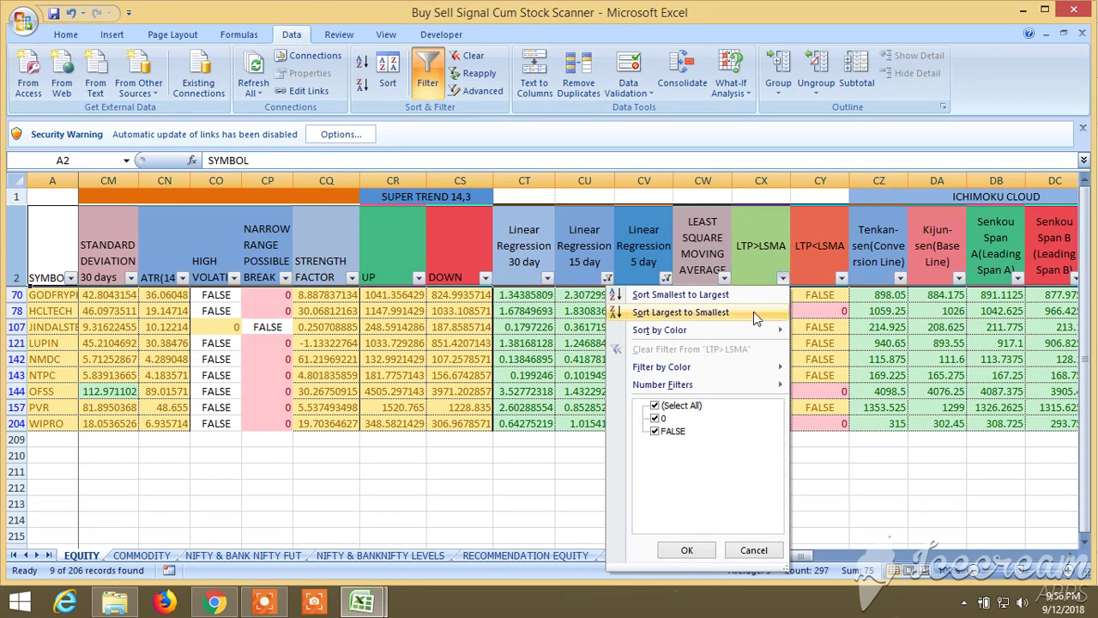
pyautogui.click(657, 431)
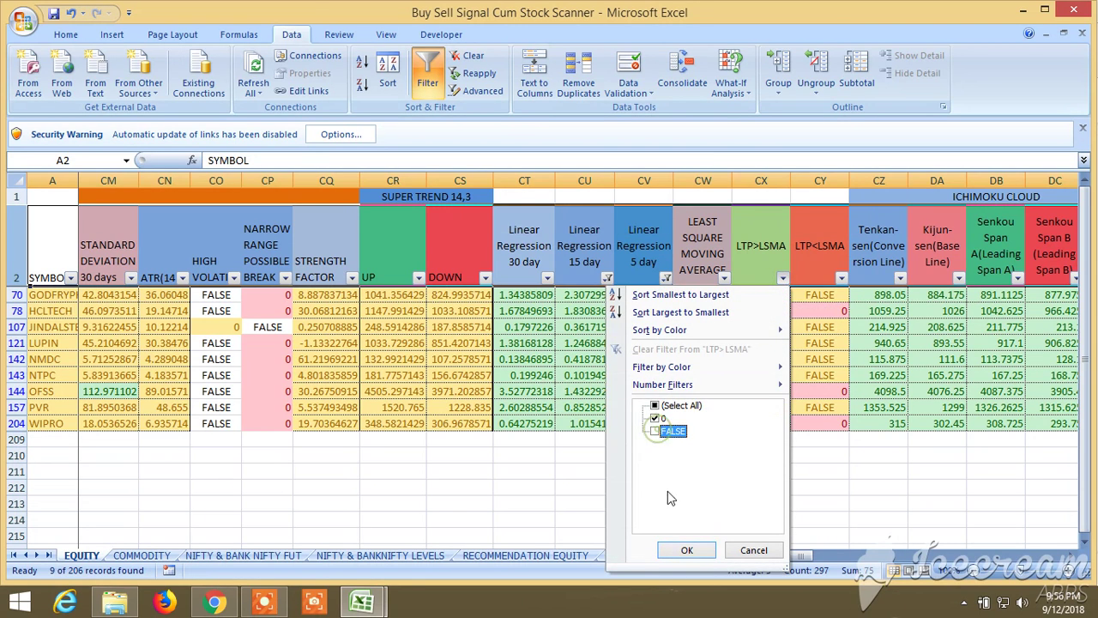
pyautogui.click(686, 550)
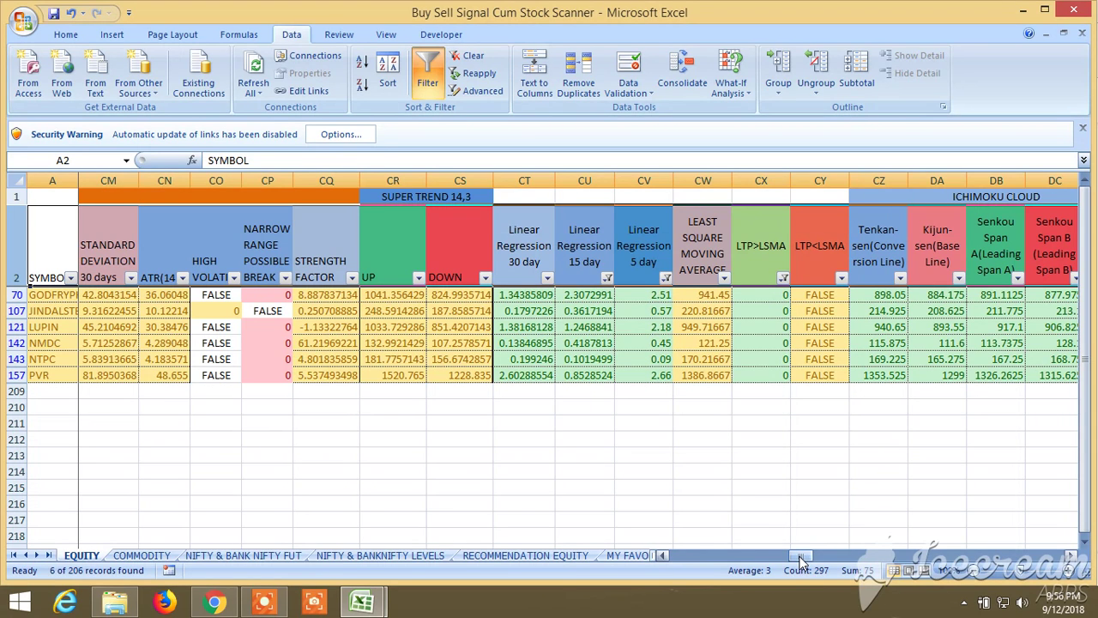
# Examine the filtered stocks' RSI, stochastic, Ichimoku cloud, near and new high-low, price change and volume change columns.
pyautogui.moveTo(801, 561)
pyautogui.mouseDown()
pyautogui.moveTo(815, 560)
pyautogui.moveTo(794, 562)
pyautogui.mouseUp()
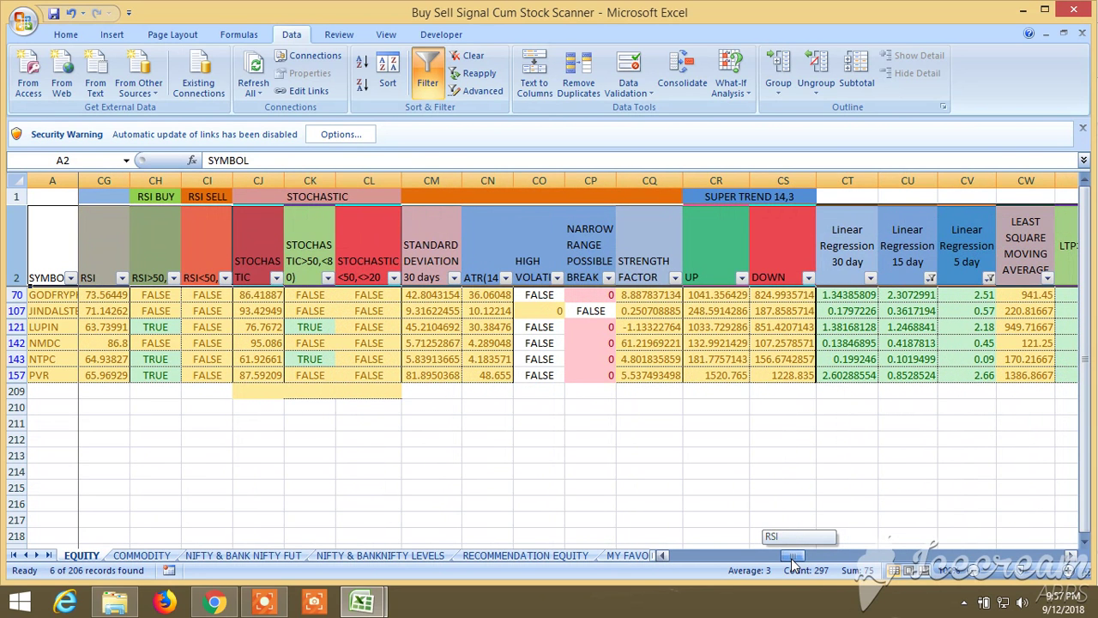
pyautogui.moveTo(795, 562); pyautogui.dragTo(797, 562)
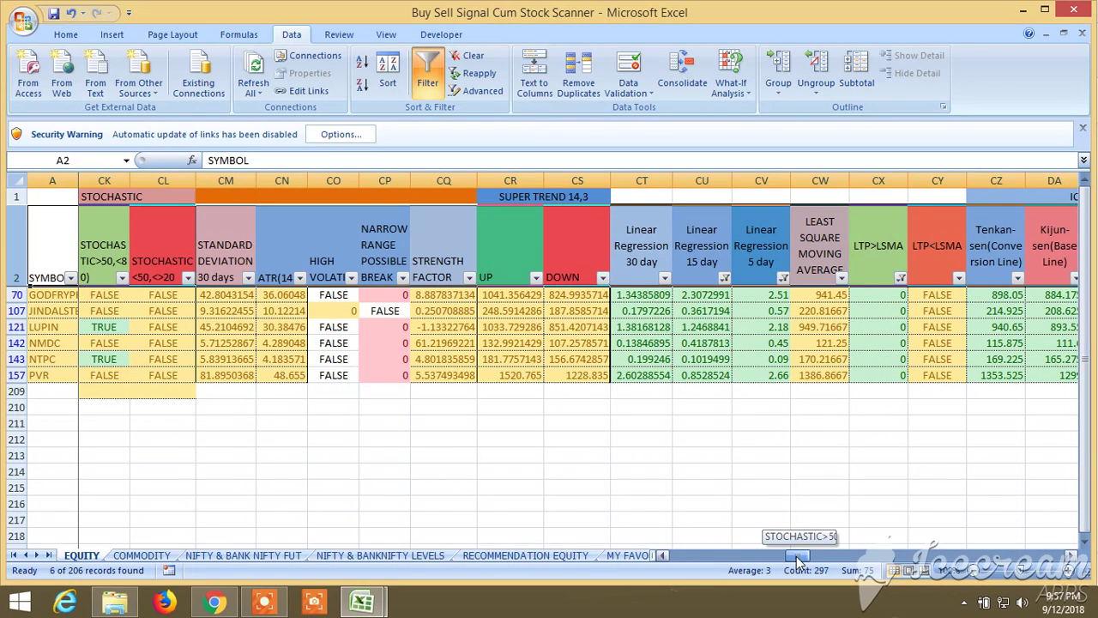
pyautogui.moveTo(798, 562); pyautogui.dragTo(798, 562)
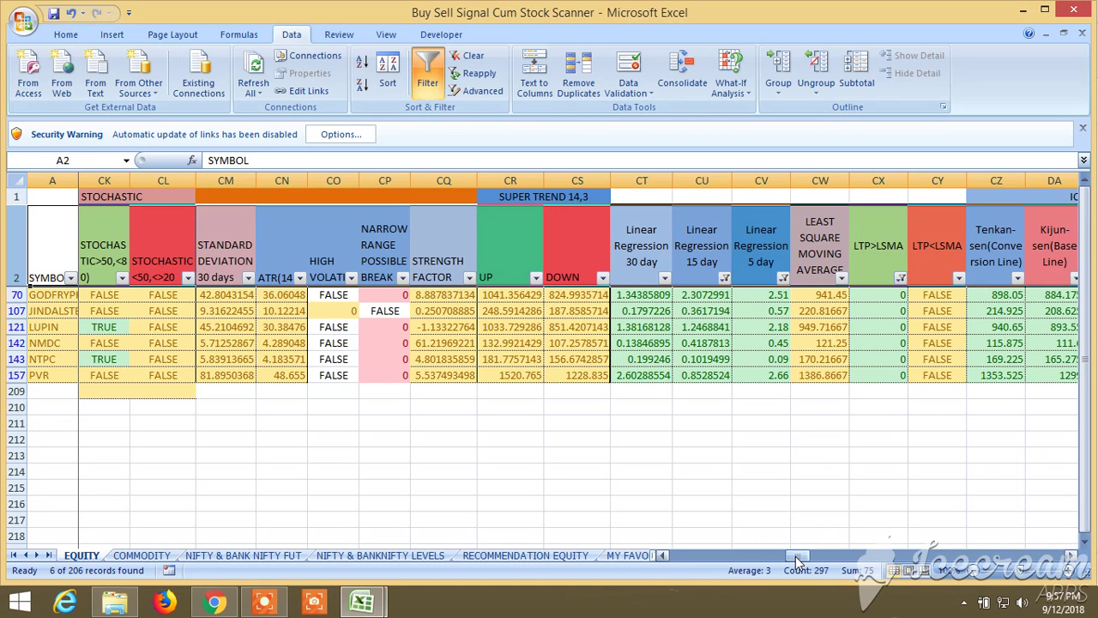
pyautogui.moveTo(798, 561); pyautogui.dragTo(813, 559)
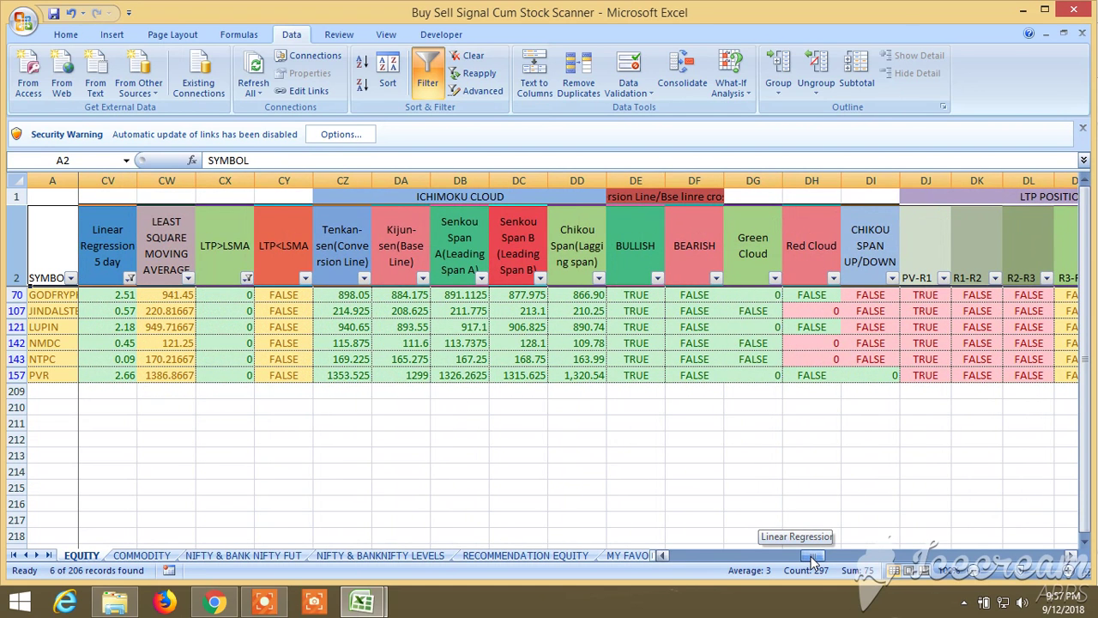
pyautogui.moveTo(813, 560); pyautogui.dragTo(813, 559)
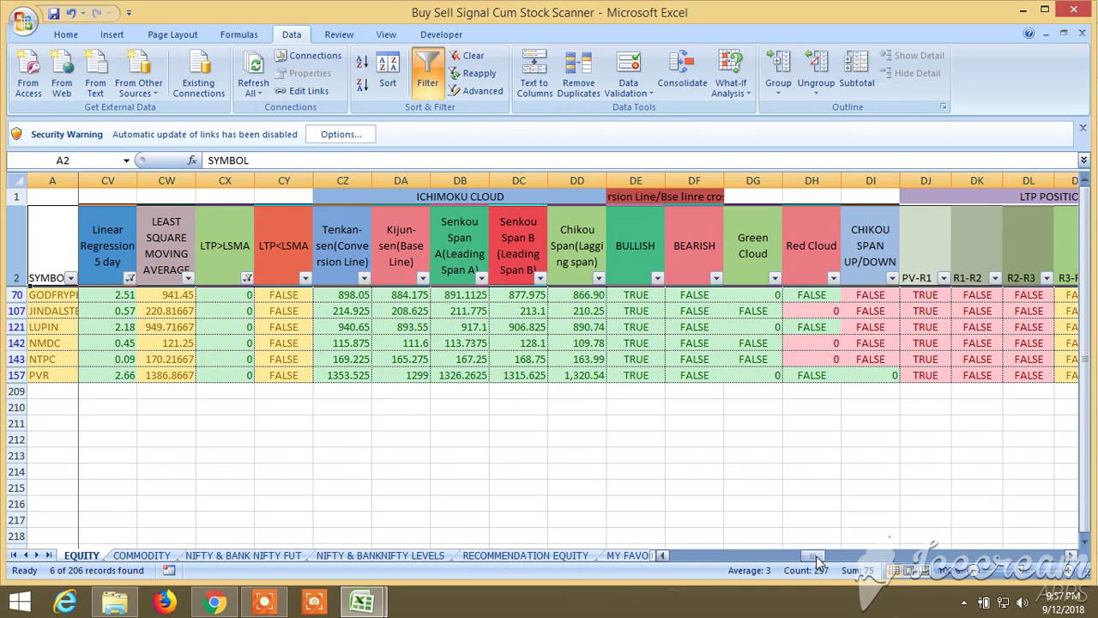
pyautogui.moveTo(811, 557); pyautogui.dragTo(948, 559)
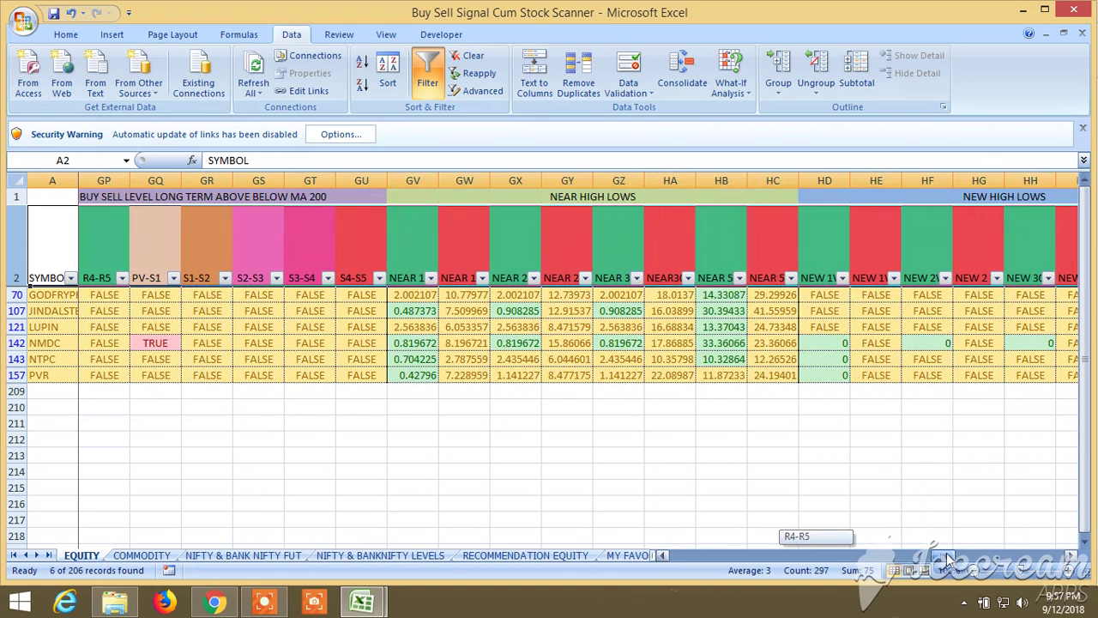
pyautogui.moveTo(958, 559); pyautogui.dragTo(984, 559)
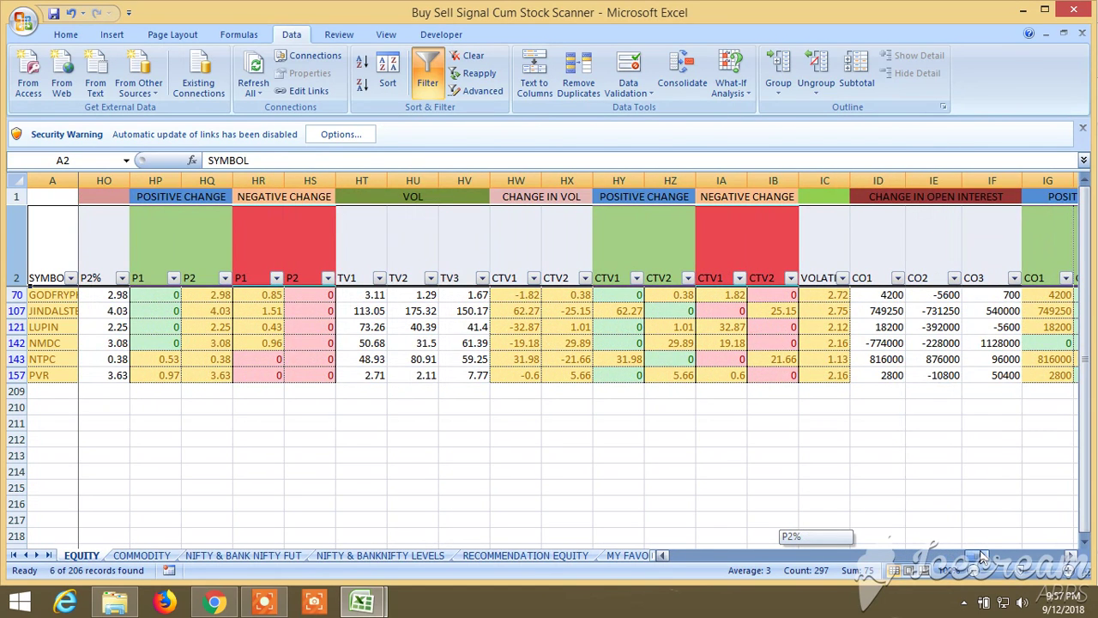
pyautogui.moveTo(983, 558); pyautogui.dragTo(976, 558)
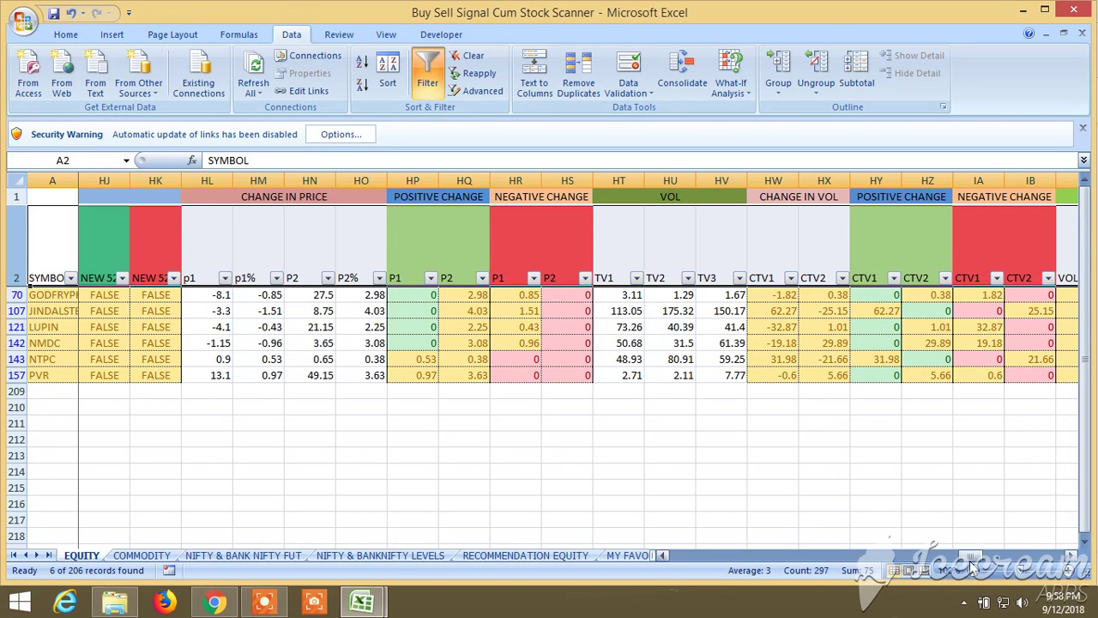
# Filter the VOLATILITY DAILY column to values greater than or equal to 2.
pyautogui.moveTo(976, 562); pyautogui.dragTo(986, 563)
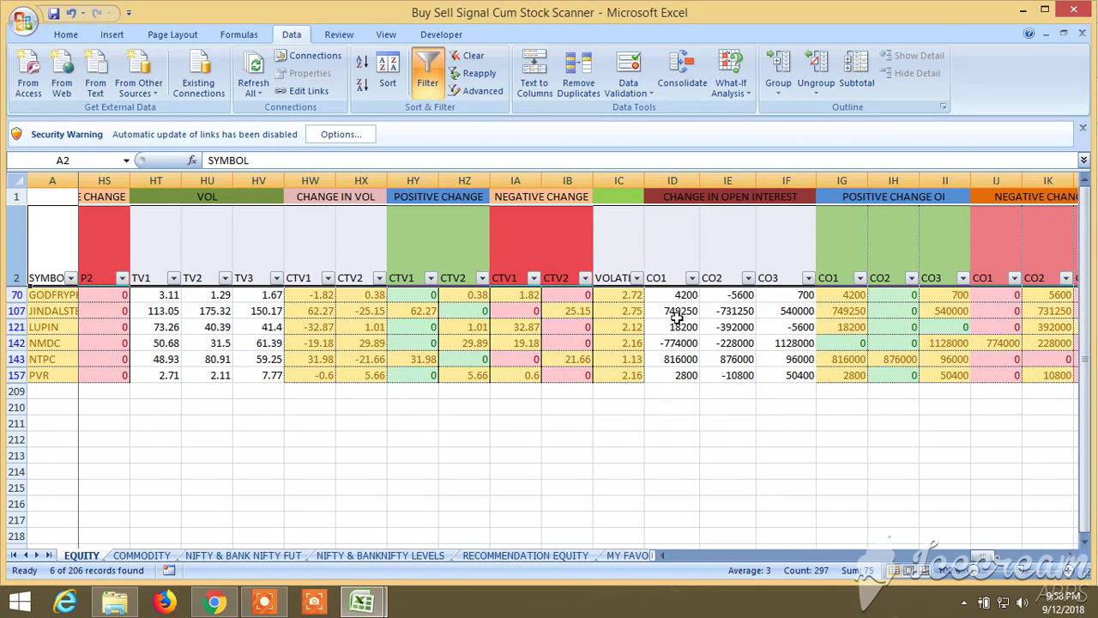
pyautogui.click(638, 280)
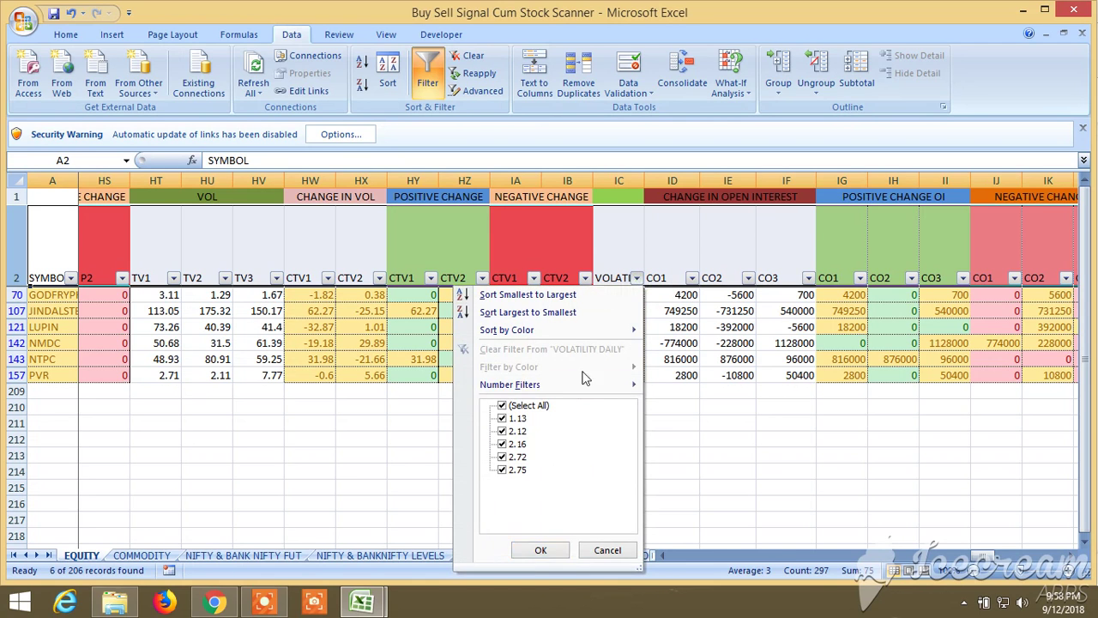
pyautogui.moveTo(553, 390)
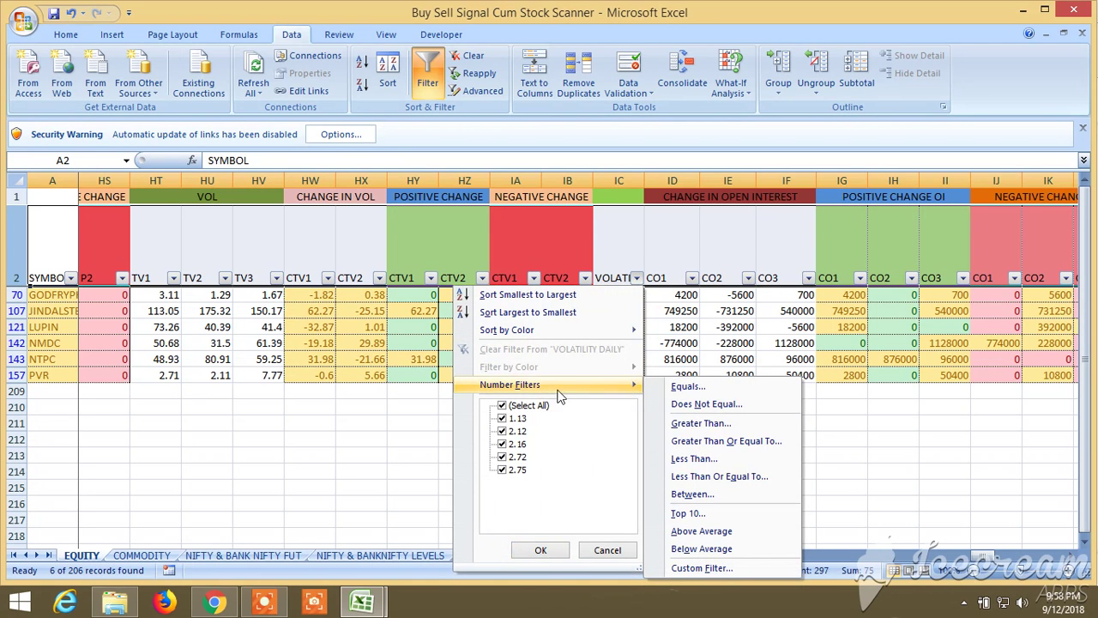
pyautogui.click(705, 442)
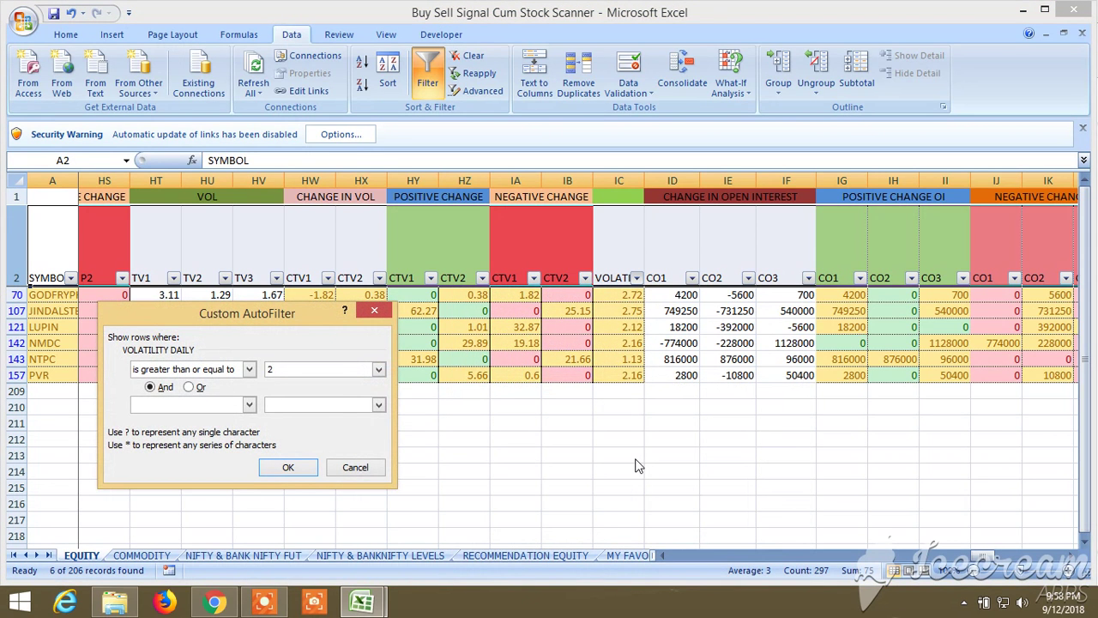
pyautogui.click(288, 466)
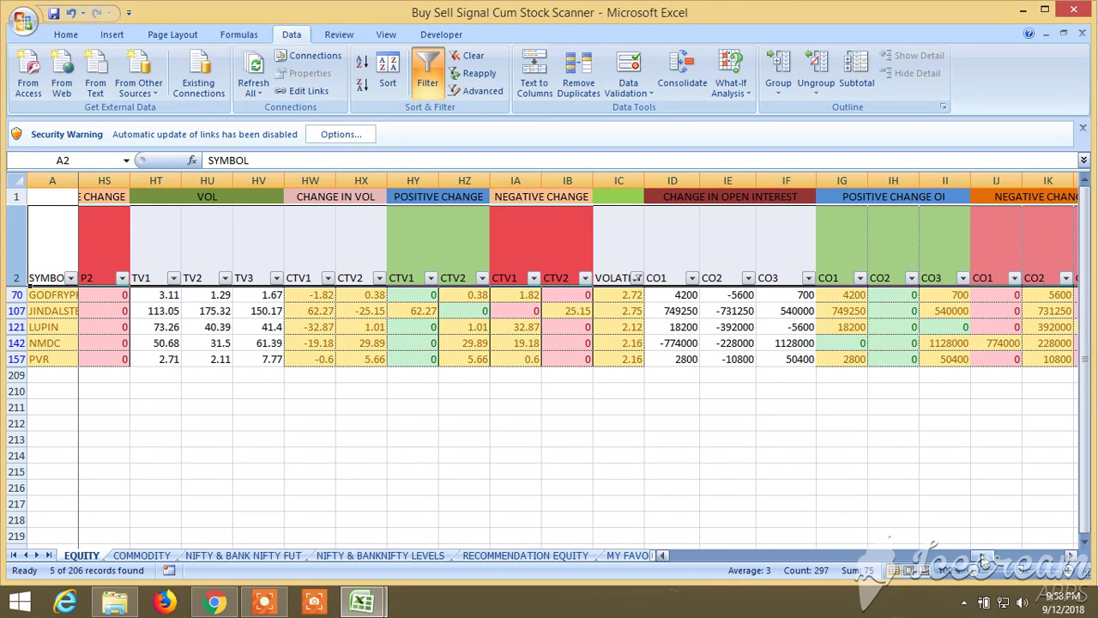
# Filter the CO3 column under POSITIVE CHANGE OI to exclude 0.
pyautogui.click(962, 279)
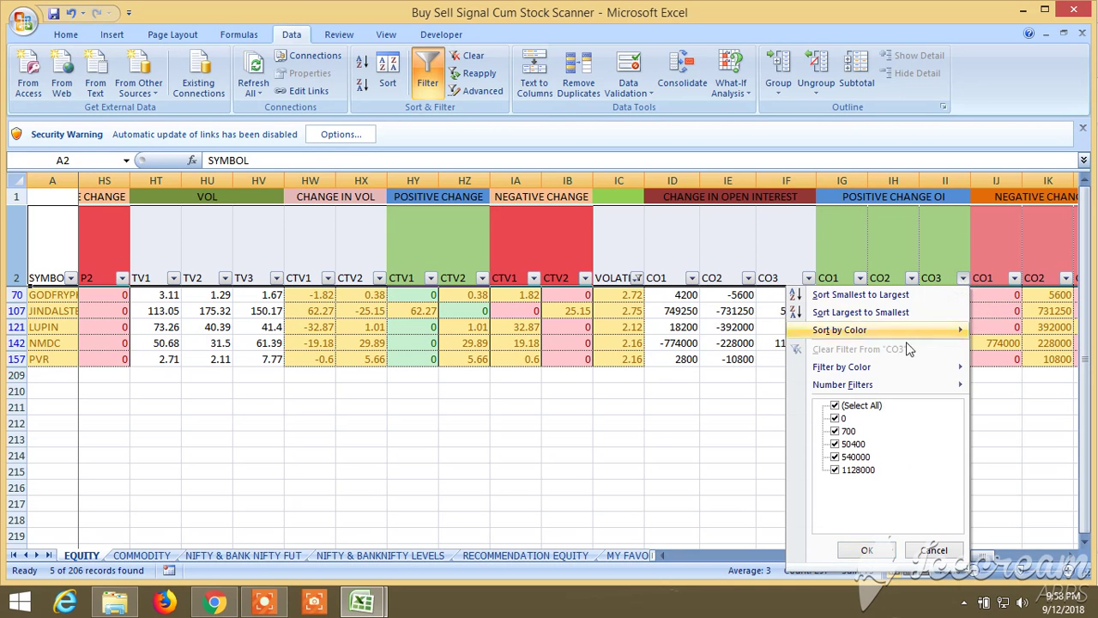
pyautogui.click(836, 419)
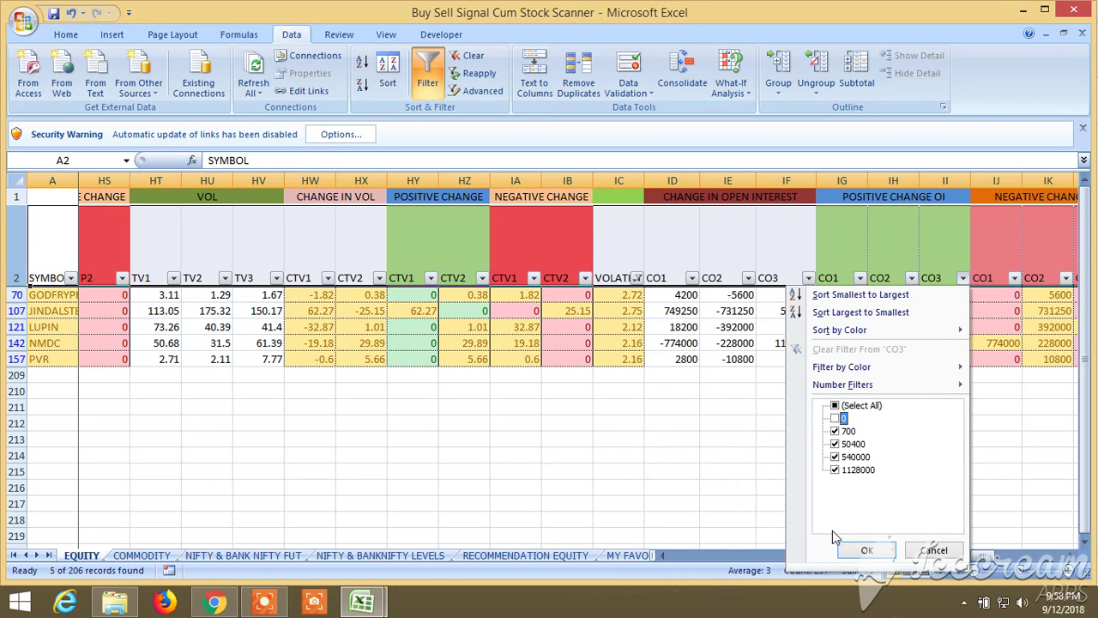
pyautogui.click(849, 550)
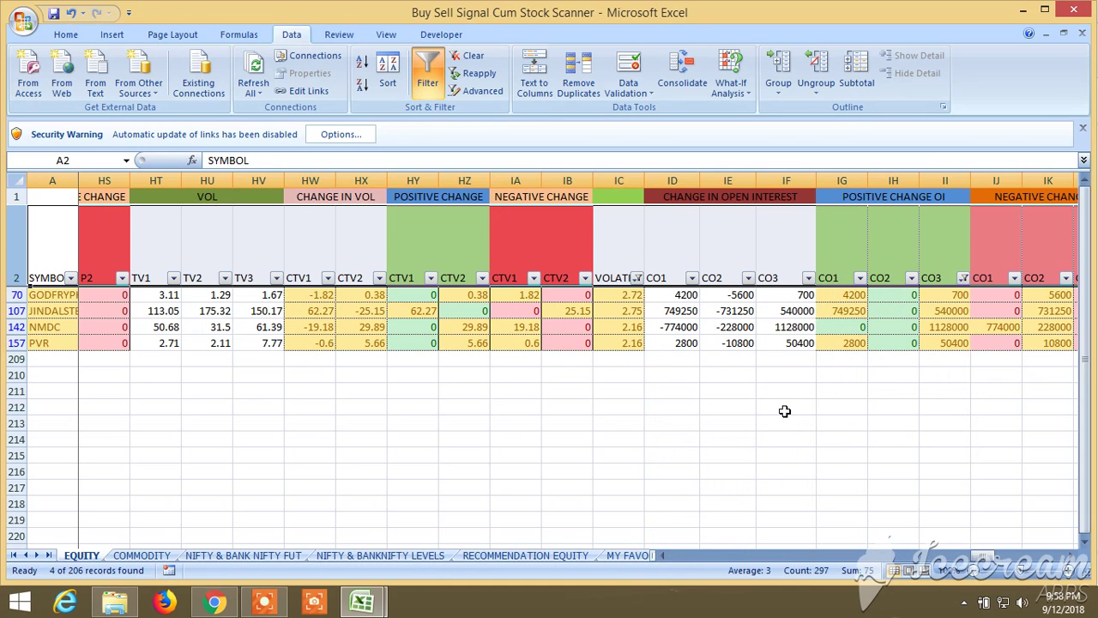
# Examine the filtered stocks' intraday levels, EMA crossovers and price channel columns, comparing JINDALSTEL and NMDC for LTP close to the upper band.
pyautogui.moveTo(982, 556); pyautogui.dragTo(658, 559)
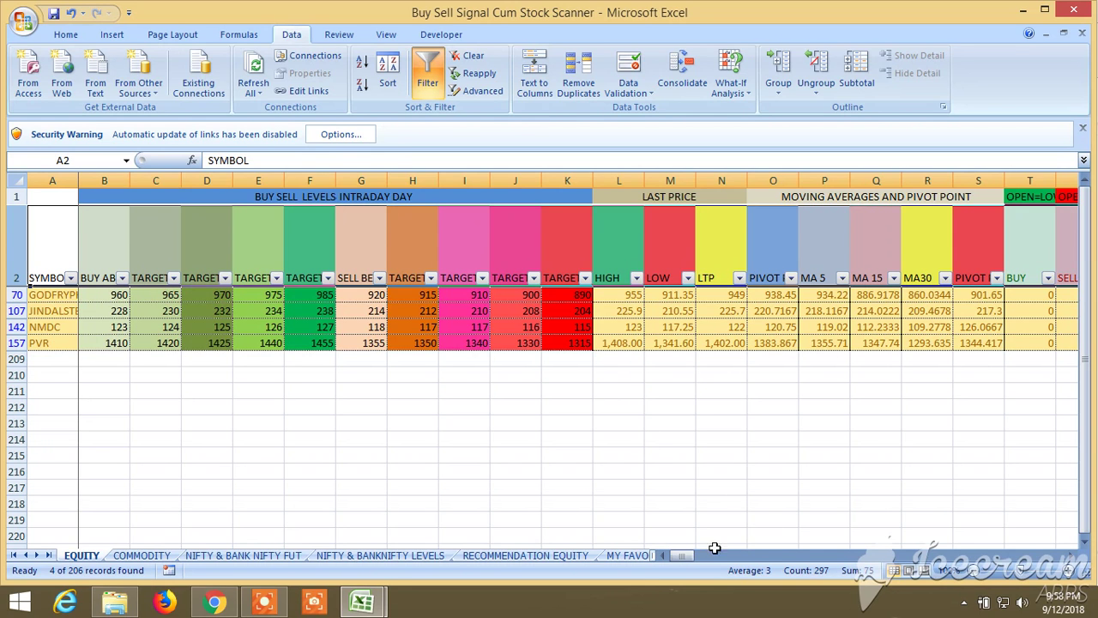
pyautogui.moveTo(686, 563); pyautogui.dragTo(731, 561)
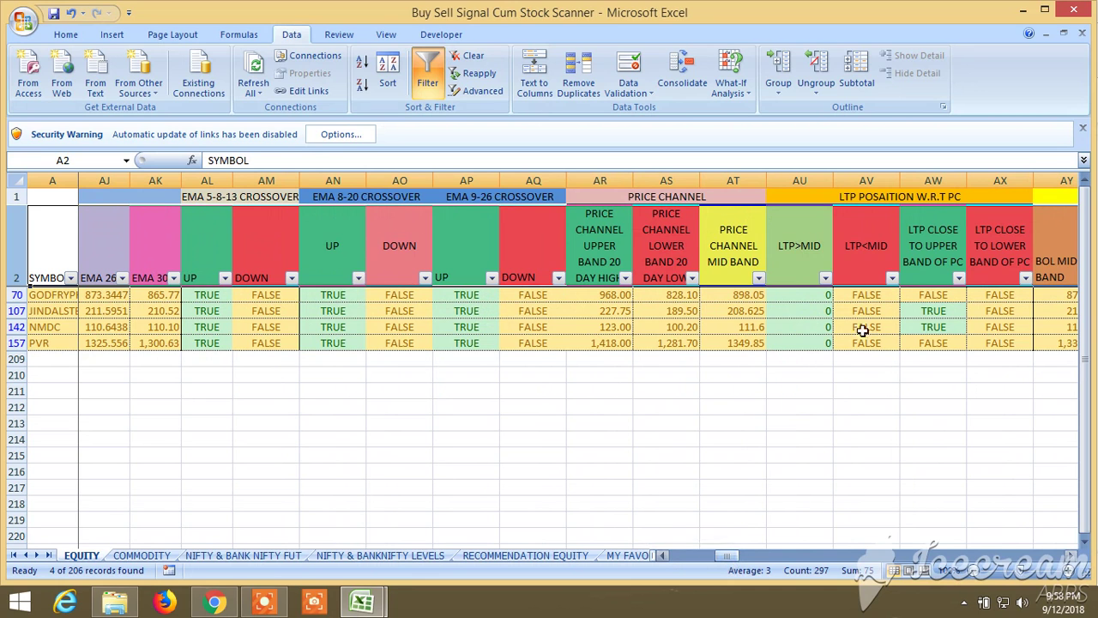
pyautogui.click(932, 310)
pyautogui.doubleClick(931, 325)
pyautogui.click(933, 310)
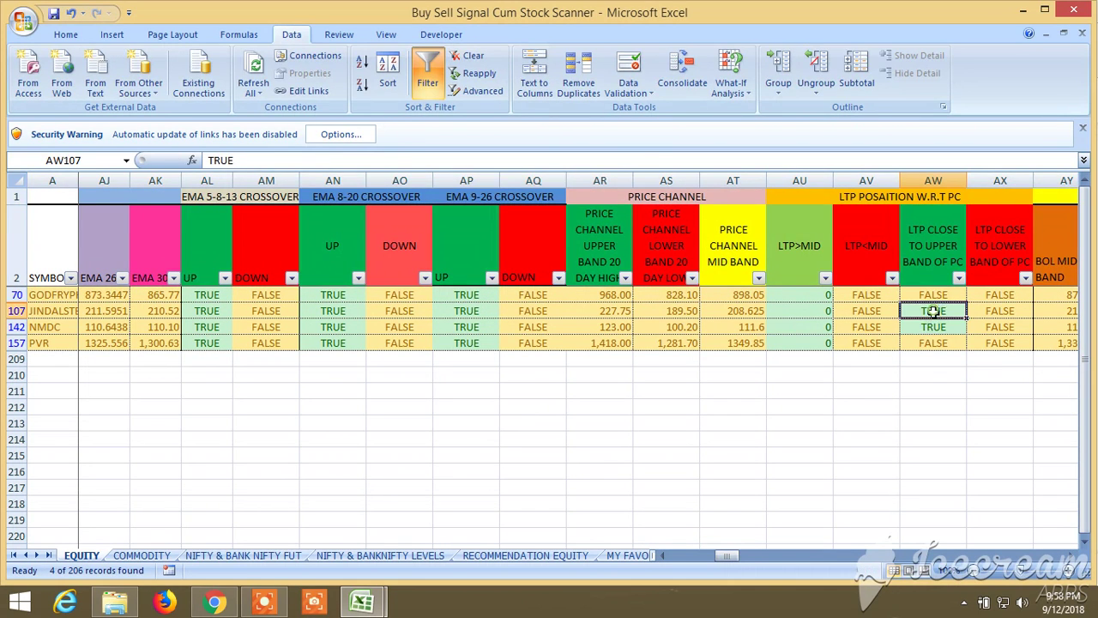
pyautogui.click(933, 325)
pyautogui.click(935, 312)
pyautogui.click(932, 326)
pyautogui.click(934, 311)
pyautogui.click(932, 325)
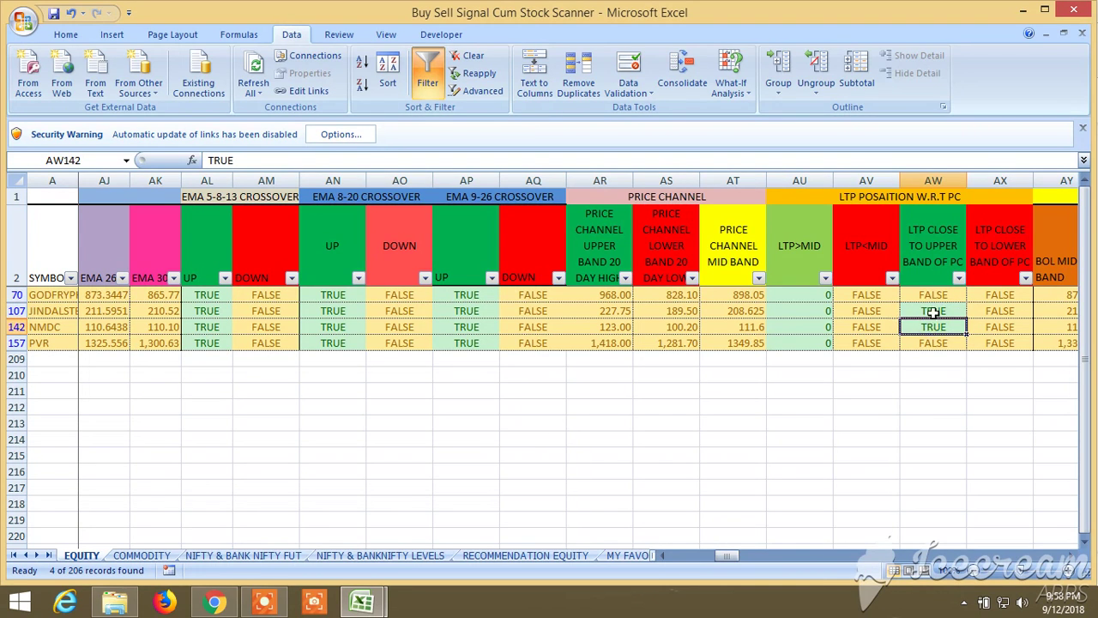
pyautogui.click(933, 312)
pyautogui.click(932, 326)
pyautogui.click(933, 314)
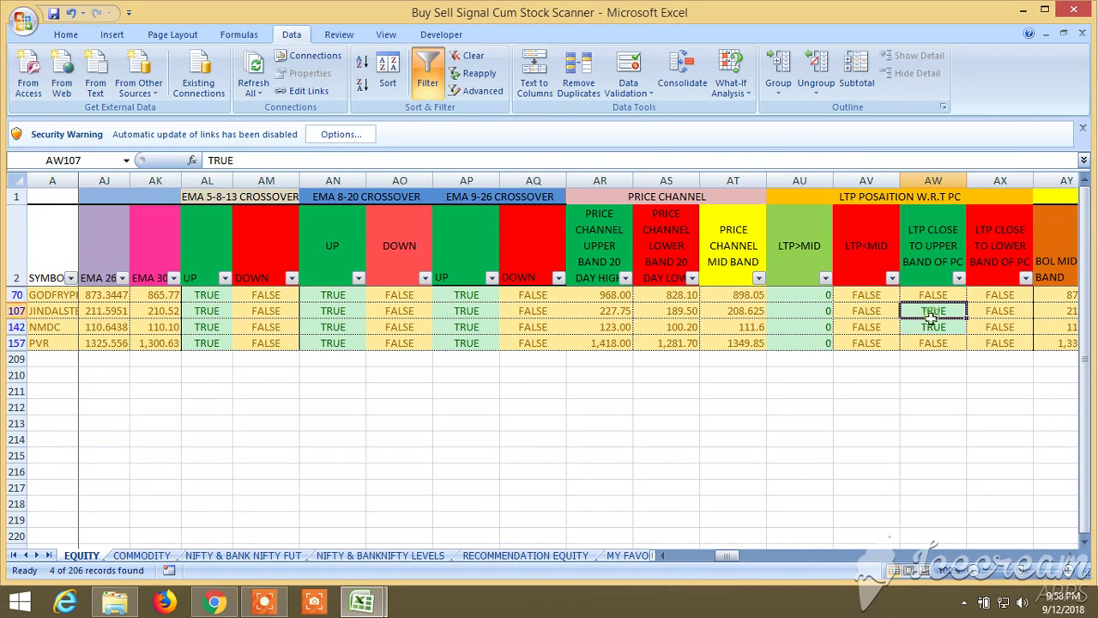
pyautogui.click(932, 326)
pyautogui.click(933, 311)
# Check the NIFTY & BANKNIFTY LEVELS sheet and the WORKING FILE workbook, and return to the scanner's EQUITY sheet.
pyautogui.click(399, 556)
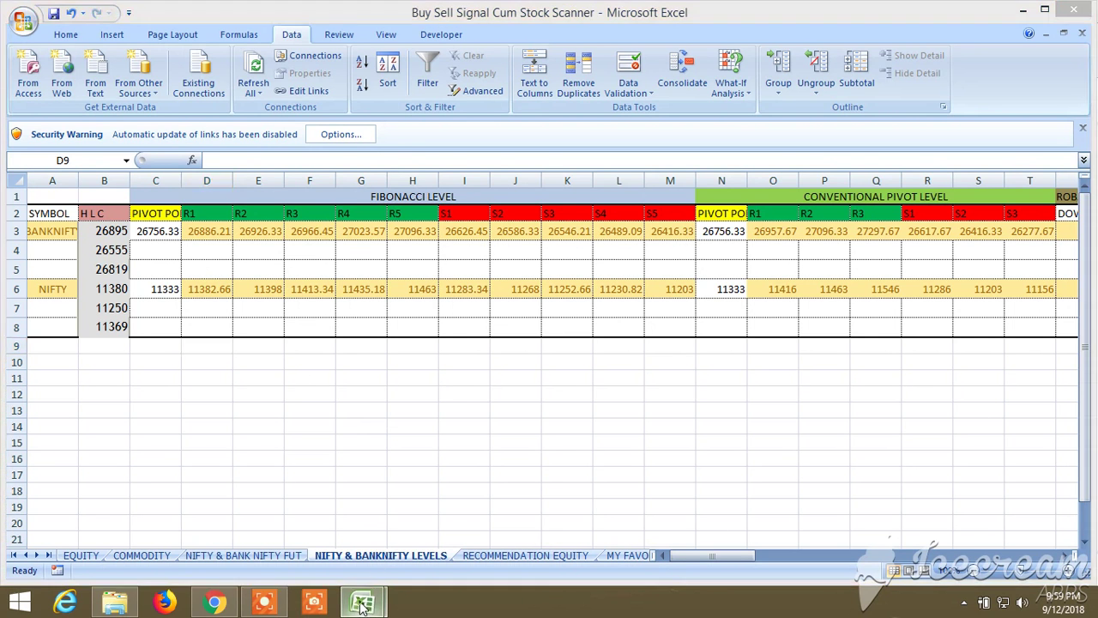
pyautogui.moveTo(360, 602)
pyautogui.click(257, 498)
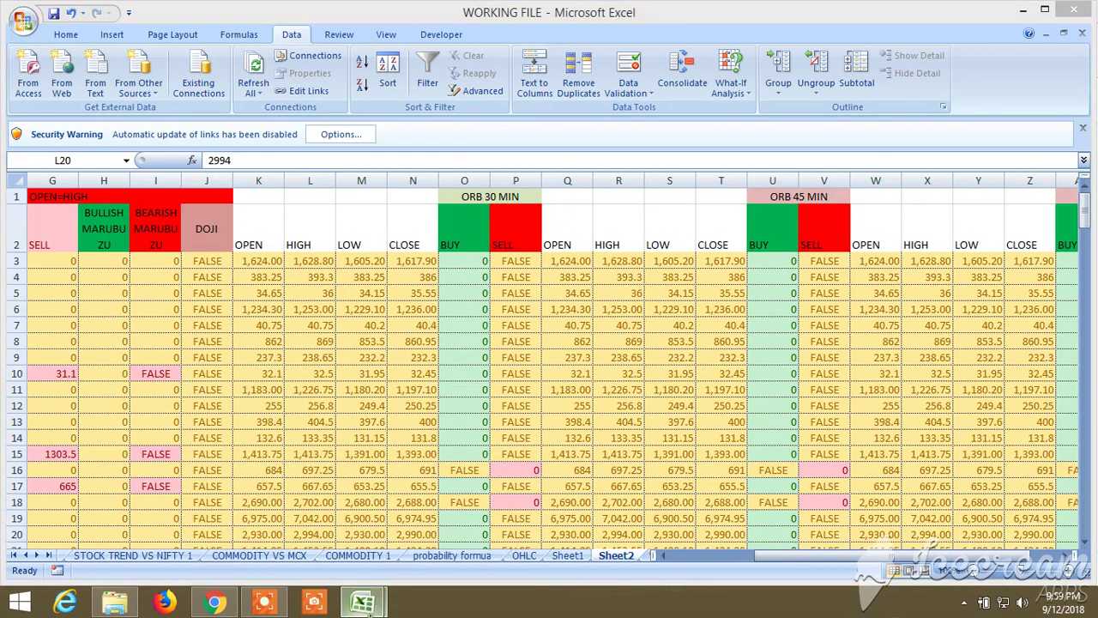
pyautogui.click(467, 525)
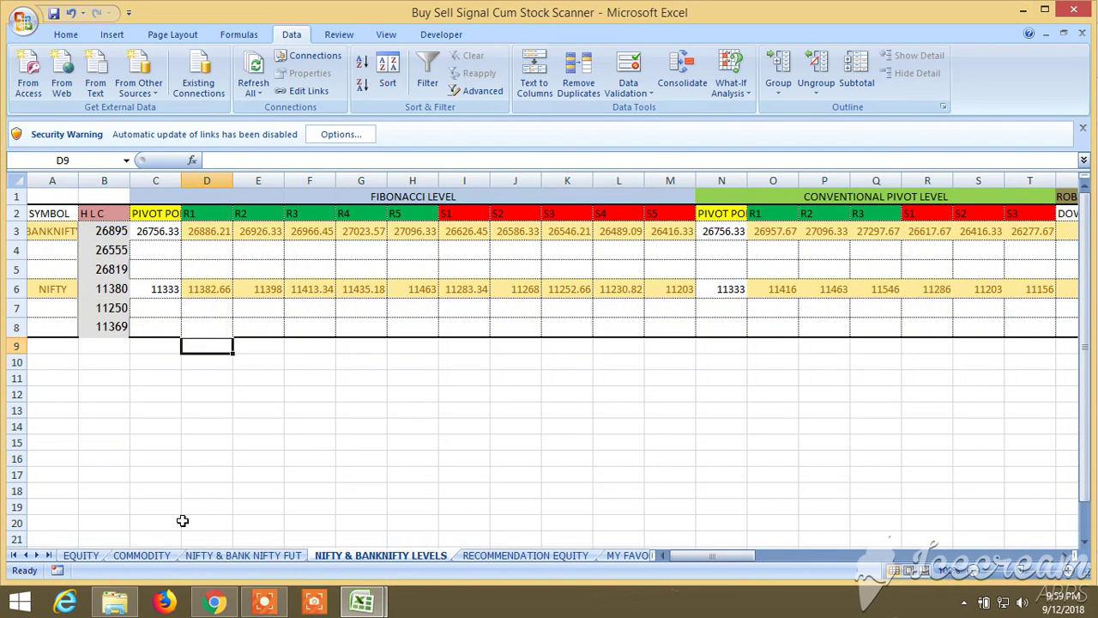
pyautogui.click(84, 556)
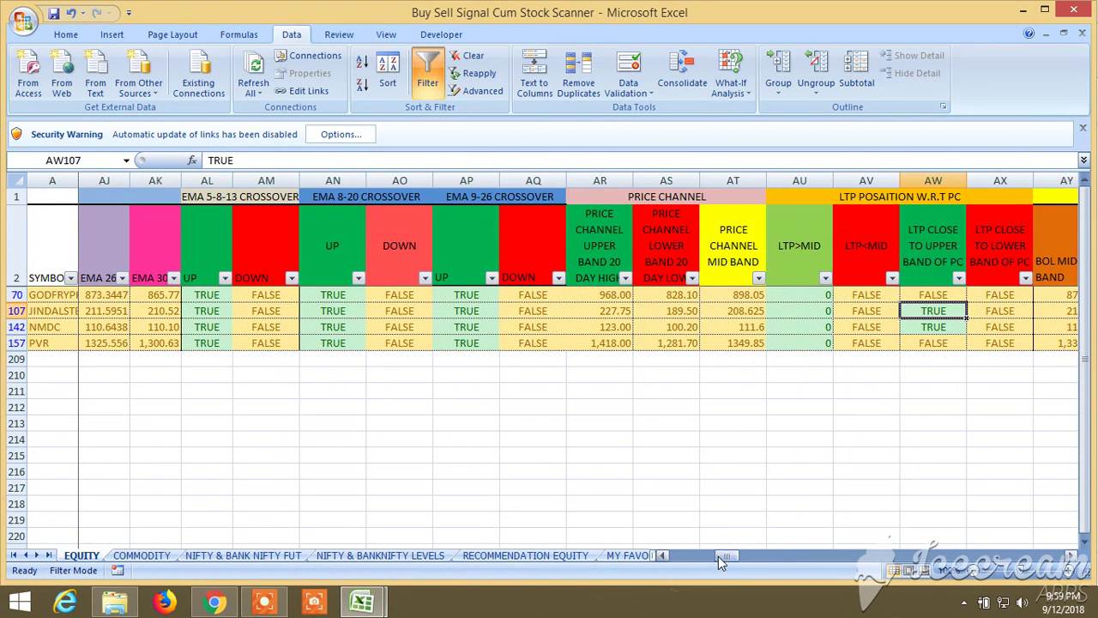
# Select the GODFRYPHLP symbol in the EQUITY sheet and switch to its daily chart in Upstox Pro in Chrome.
pyautogui.moveTo(718, 556); pyautogui.dragTo(668, 556)
pyautogui.click(48, 294)
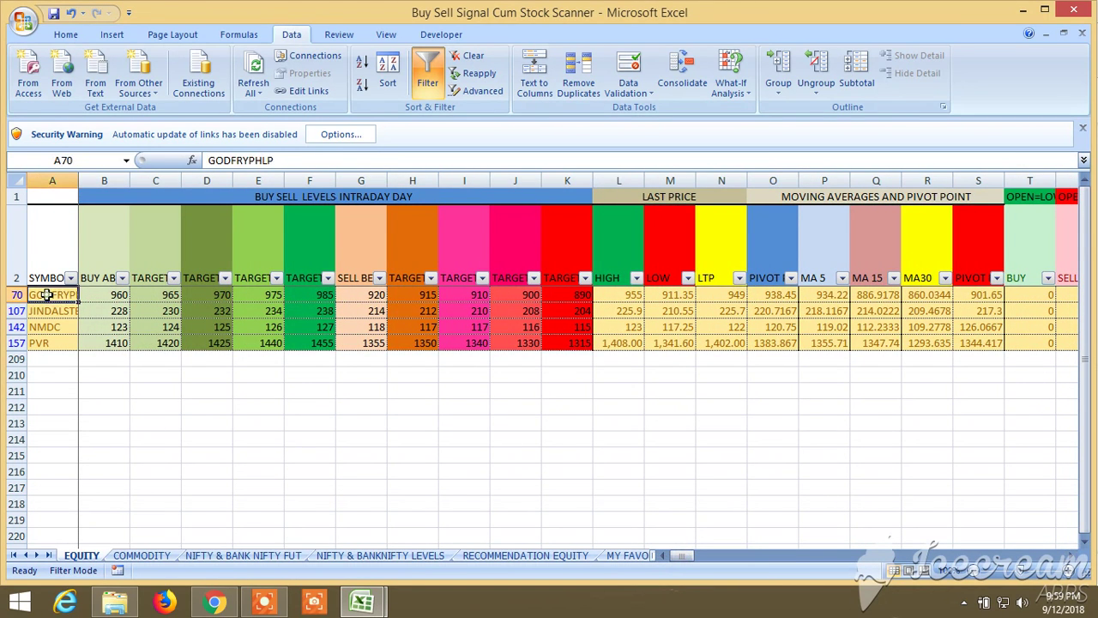
pyautogui.click(214, 601)
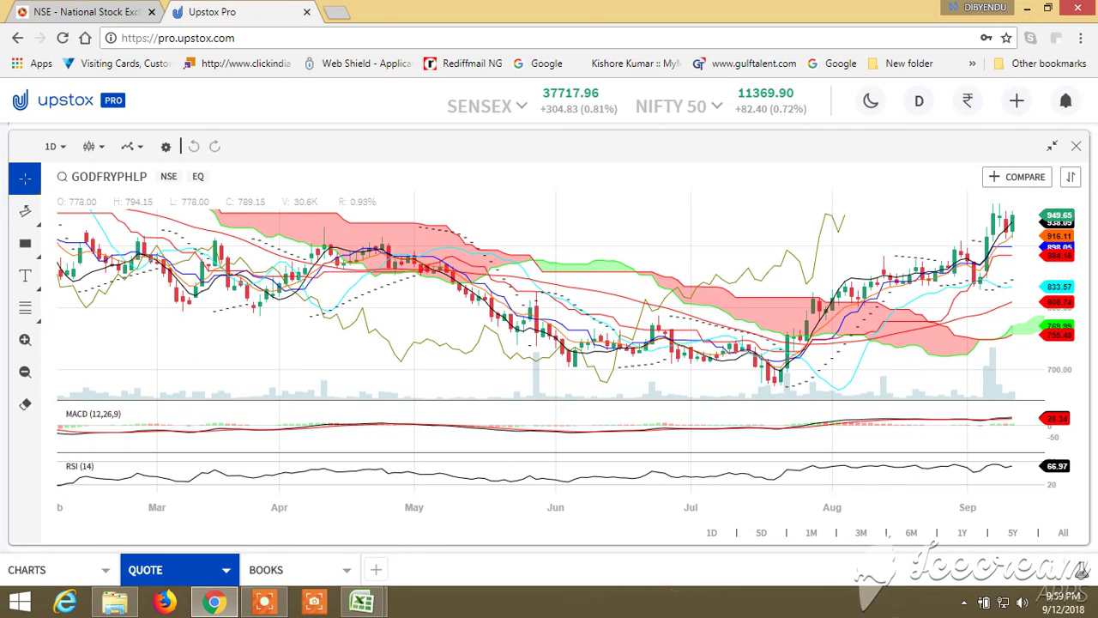